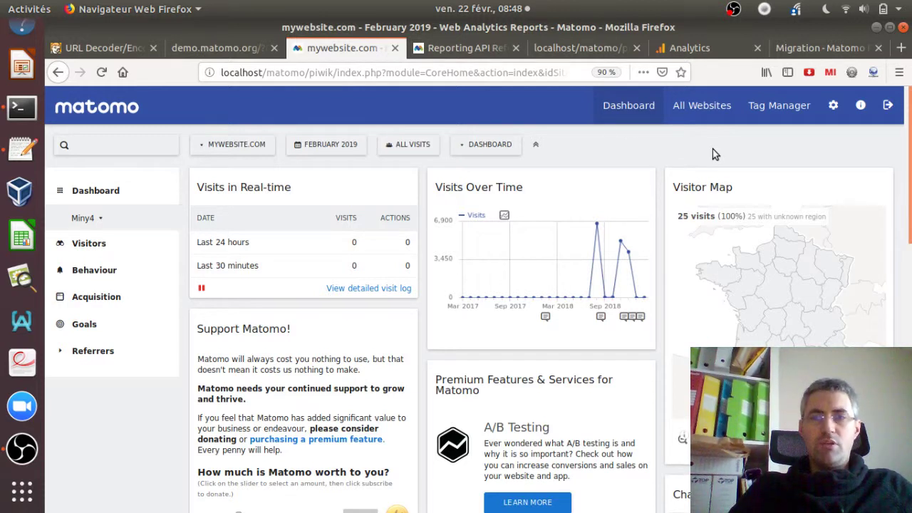
View the Migration plugin page on the Matomo marketplace and highlight its title.
left_click(812, 50)
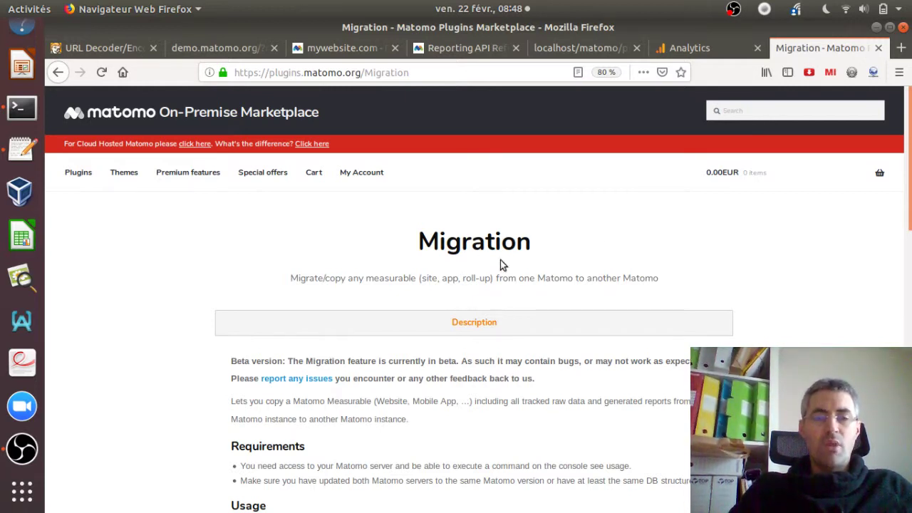
left_click_drag(419, 258, 528, 256)
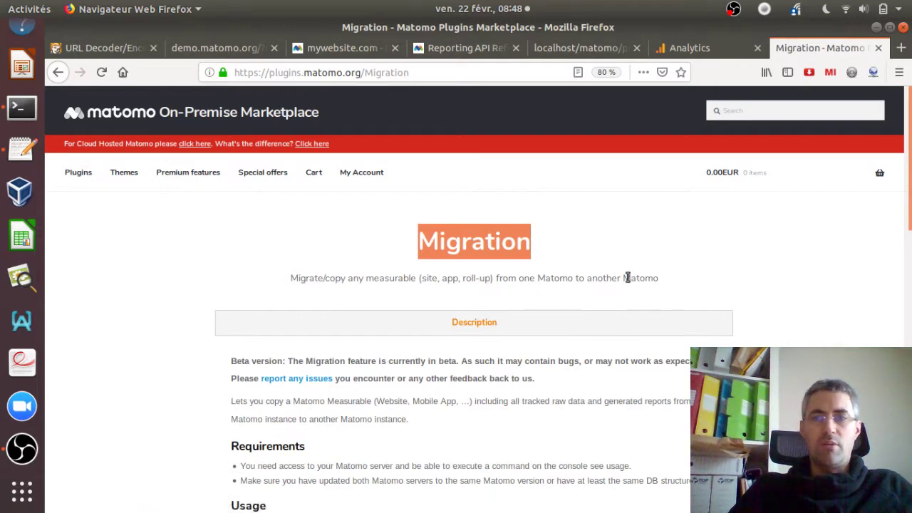
Open the Engagement & Loyalty Dashboard in Google Analytics and look at its sharing options.
left_click(677, 48)
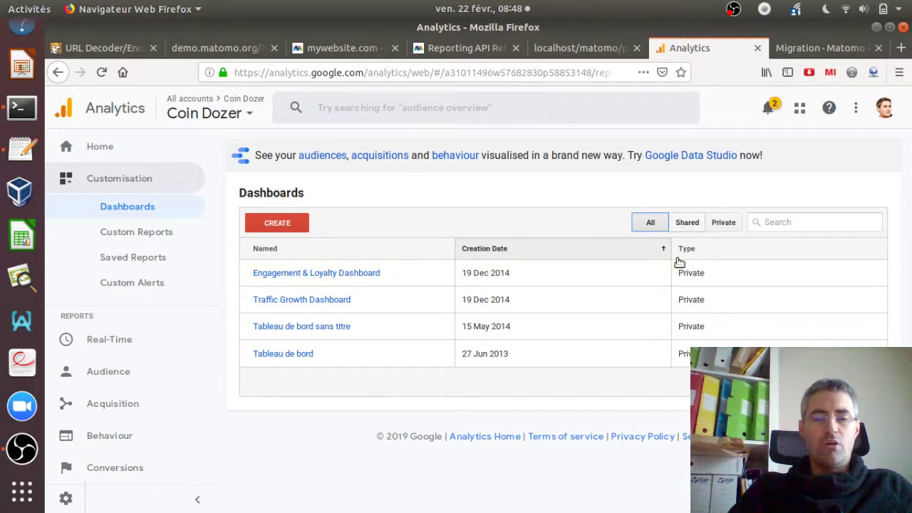
left_click(356, 285)
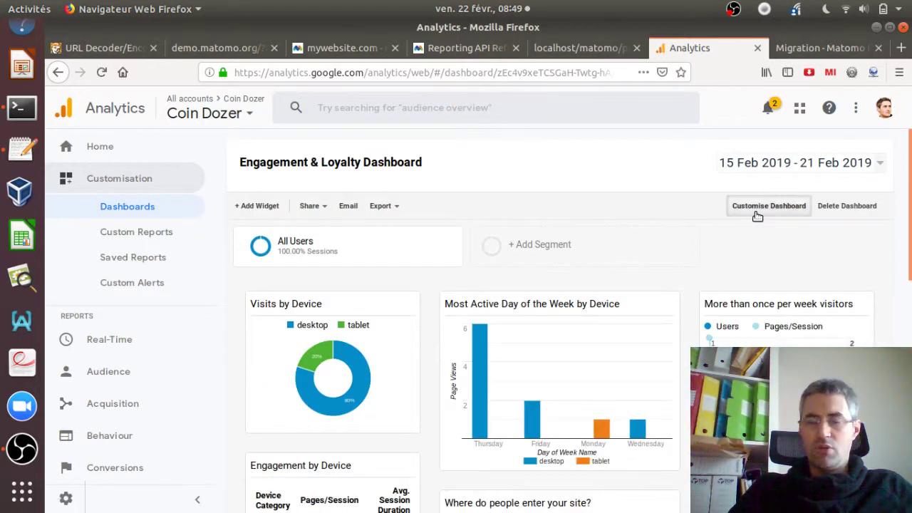
left_click(314, 207)
left_click(506, 169)
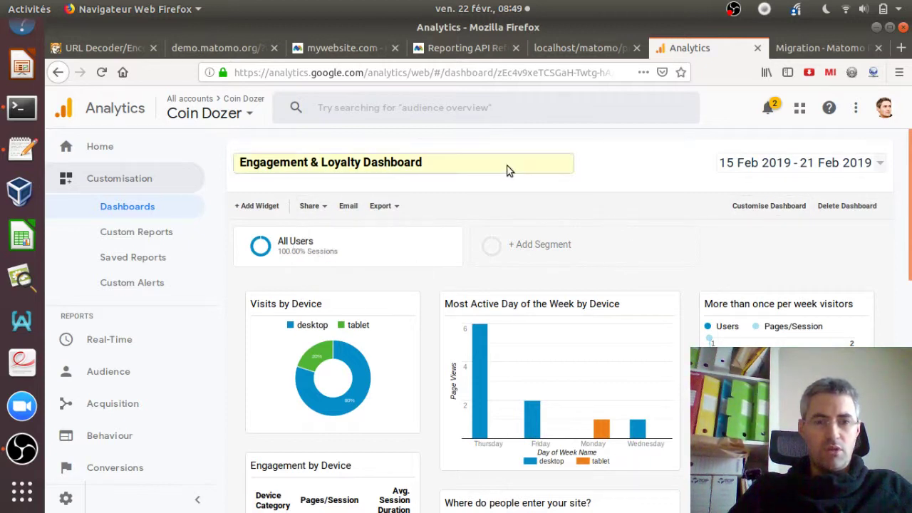
left_click(311, 207)
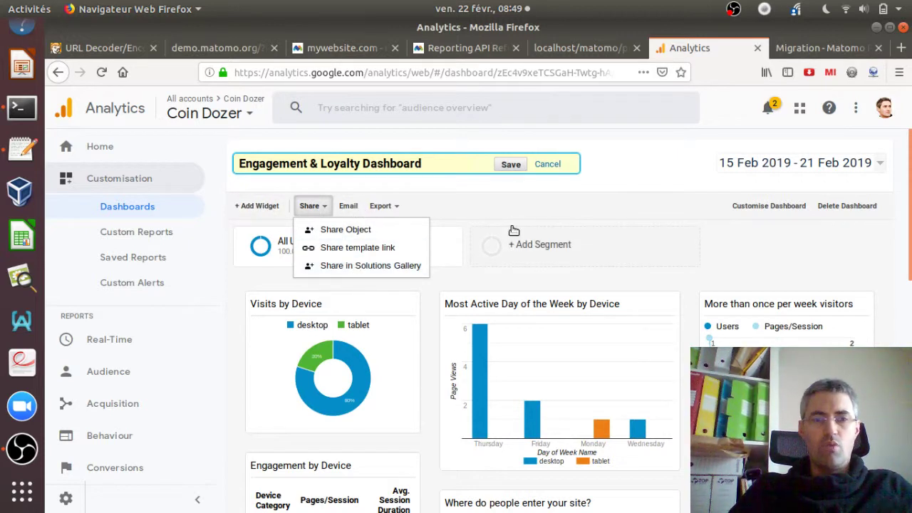
left_click(644, 188)
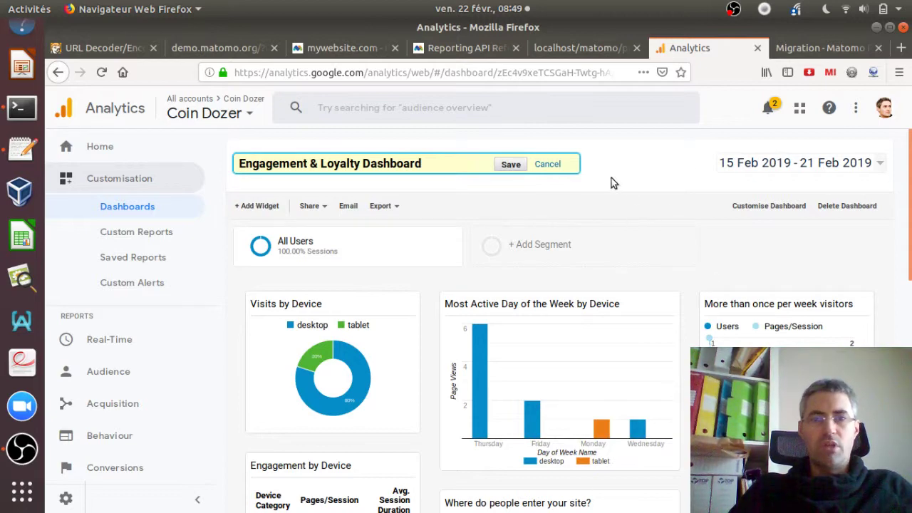
View the Dashboard module methods in Matomo's Reporting API reference.
left_click(604, 48)
left_click(474, 50)
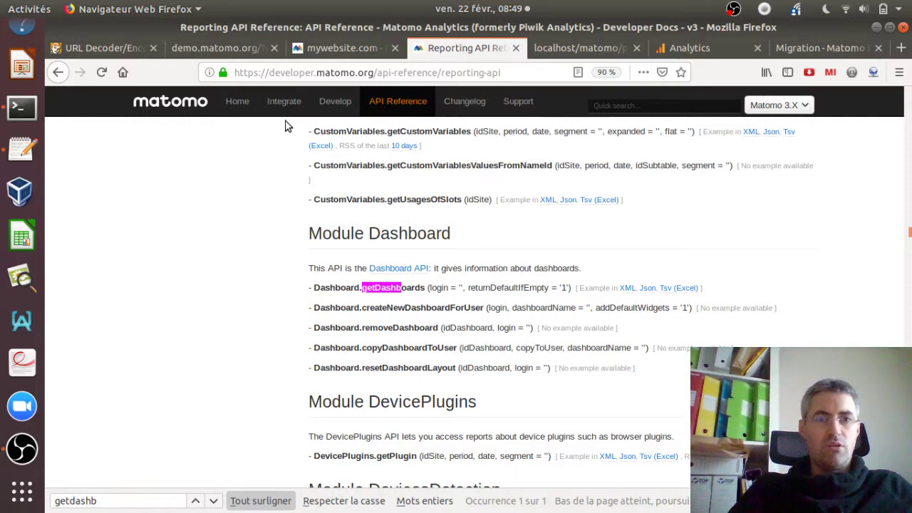
Open the browser's network monitor on the mywebsite.com Matomo dashboard, keeping the widgets visible, and clear its request list.
left_click(315, 56)
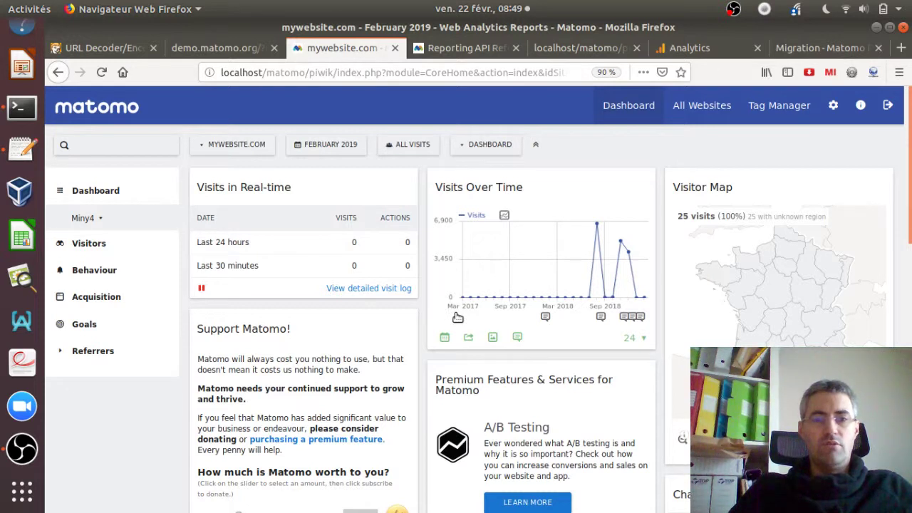
right_click(424, 275)
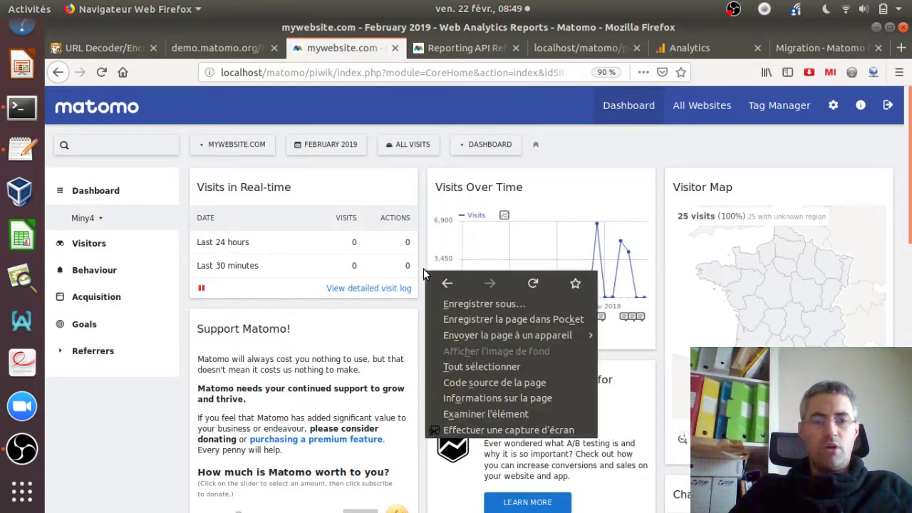
left_click(519, 415)
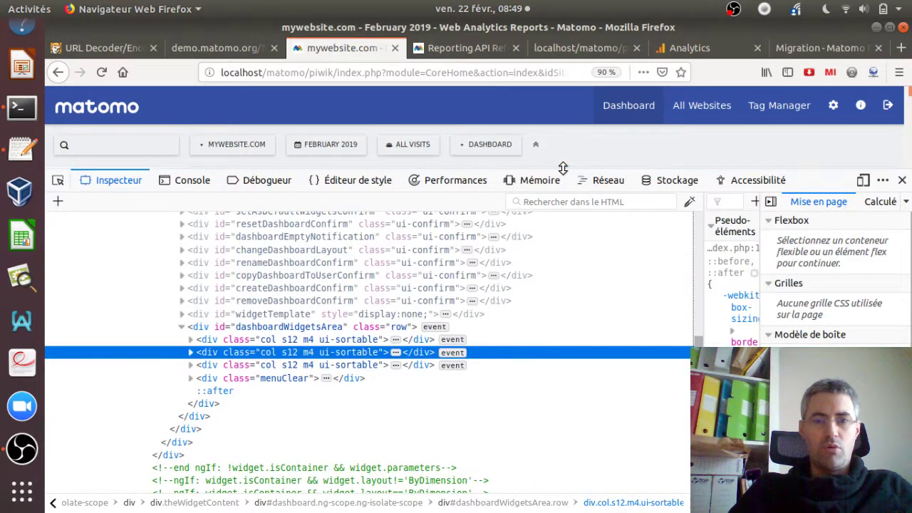
left_click_drag(563, 168, 593, 370)
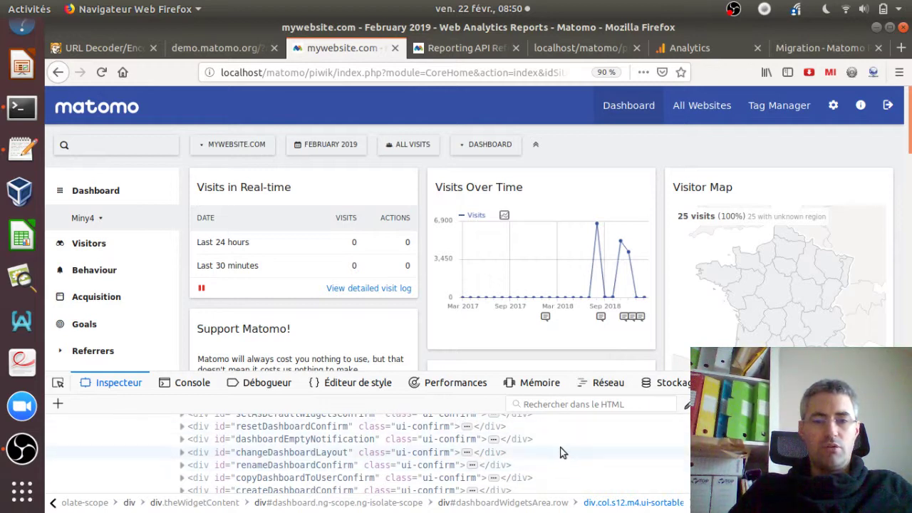
left_click(609, 388)
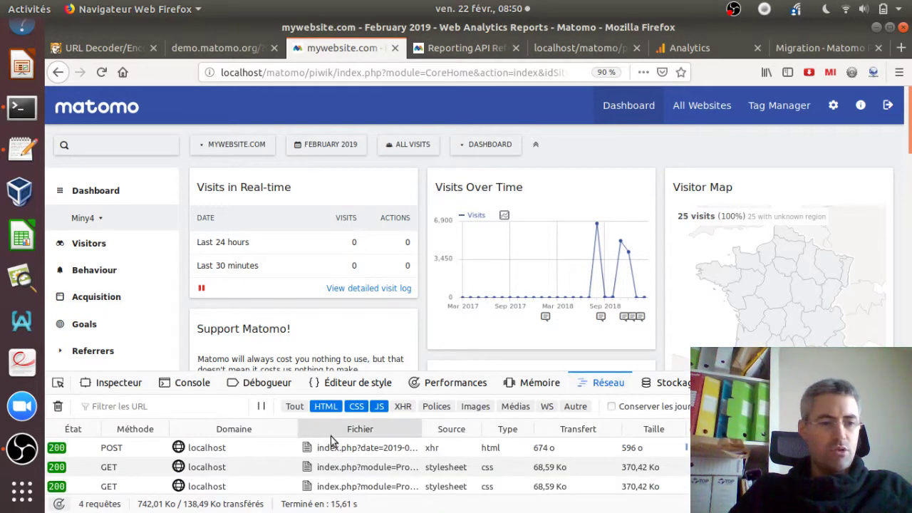
left_click(58, 406)
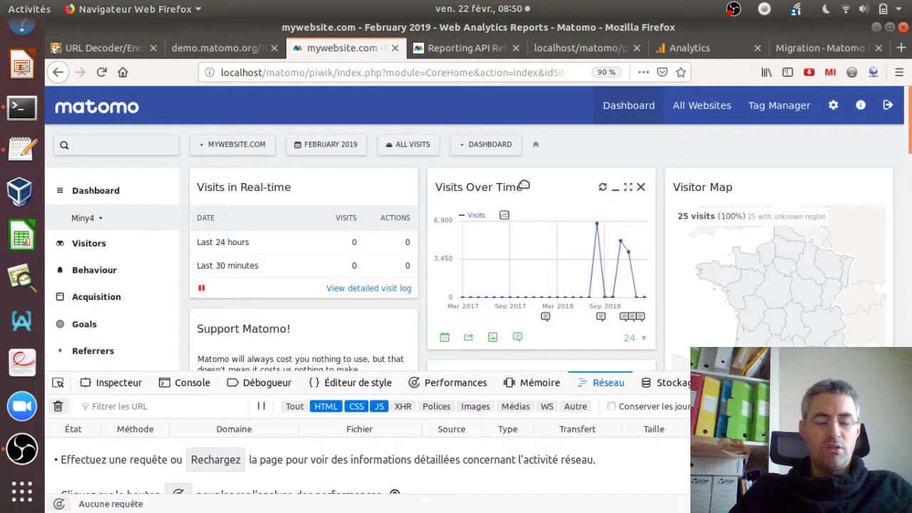
Move the Visits Over Time widget to the dashboard's third column and open the header details of the recorded POST request.
left_click_drag(524, 185, 765, 179)
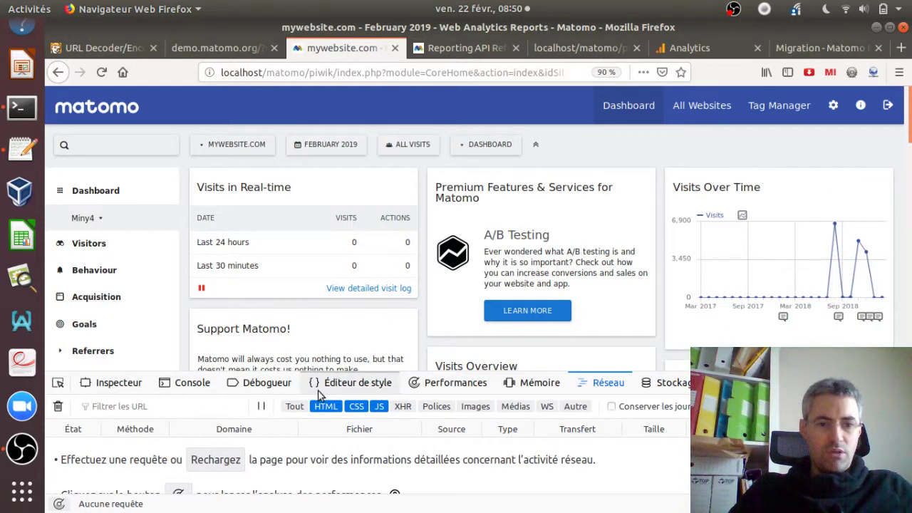
left_click(357, 449)
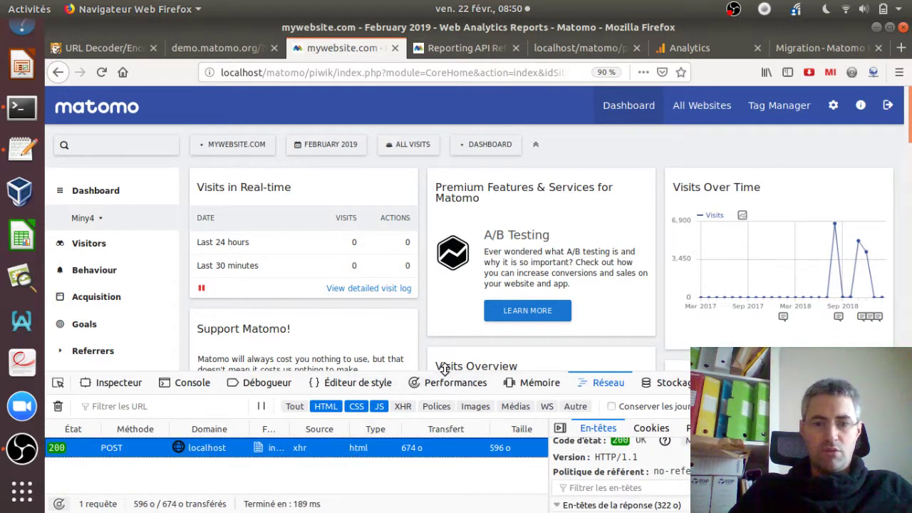
left_click_drag(444, 370, 449, 152)
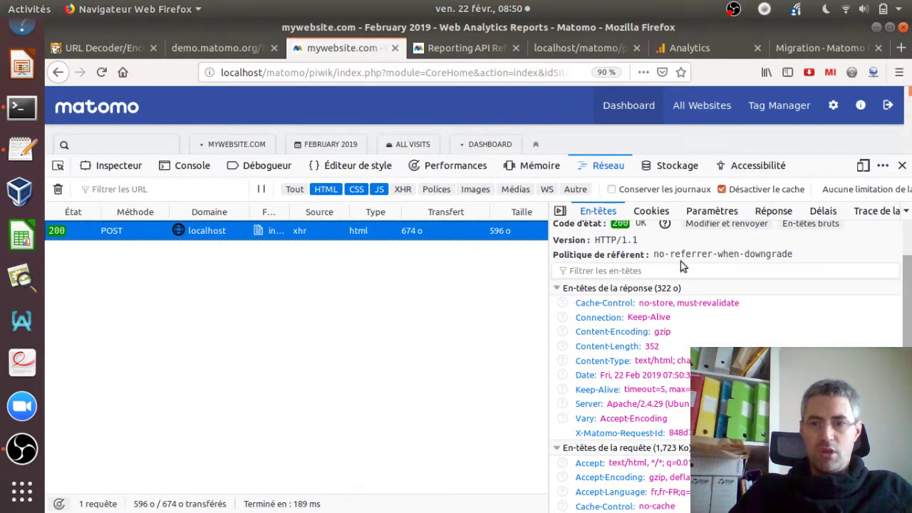
scroll(908, 248, "up", 2)
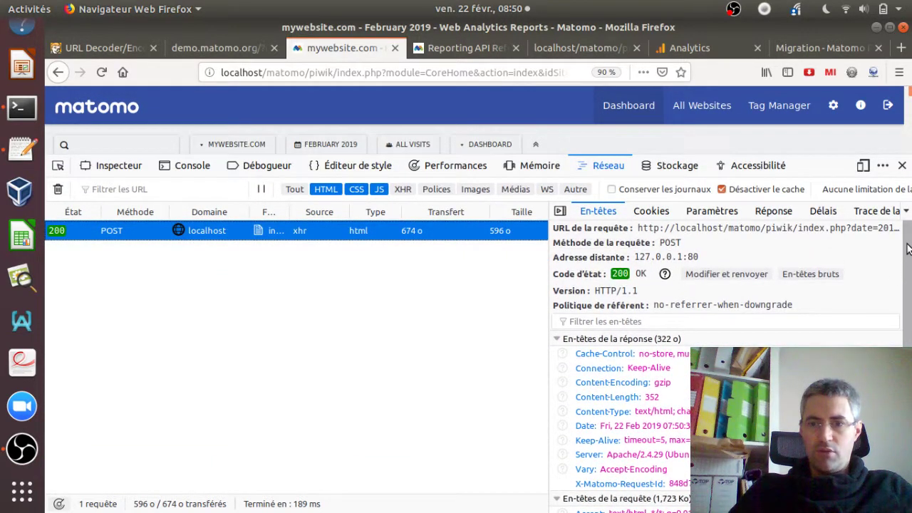
Copy the full URL of the recorded POST request.
left_click(854, 234)
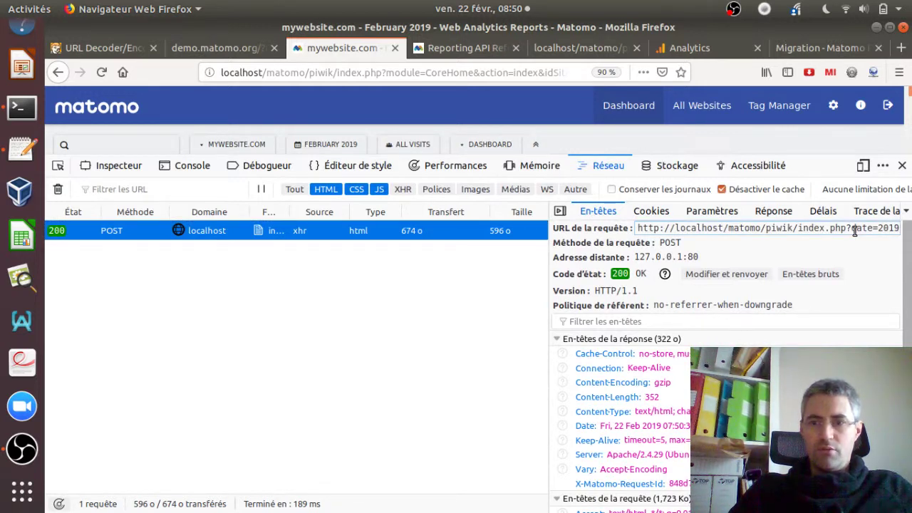
triple_click(854, 232)
right_click(854, 232)
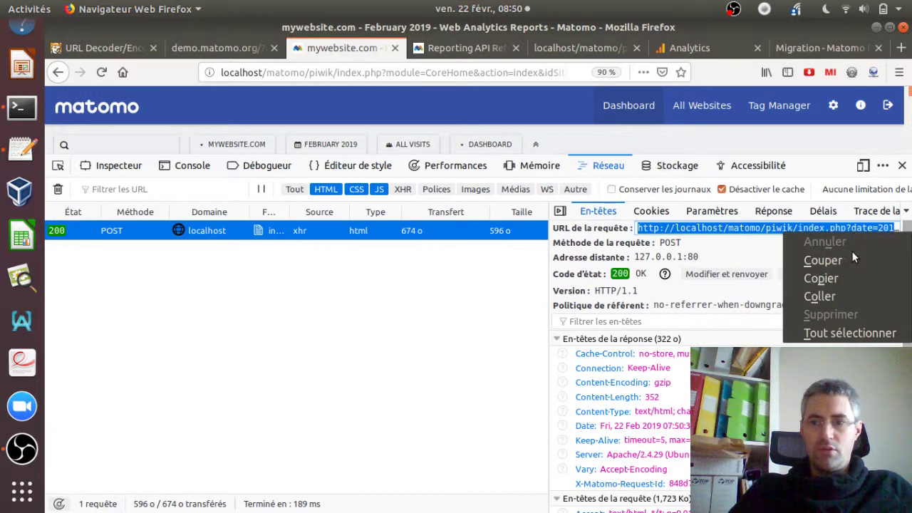
left_click(831, 278)
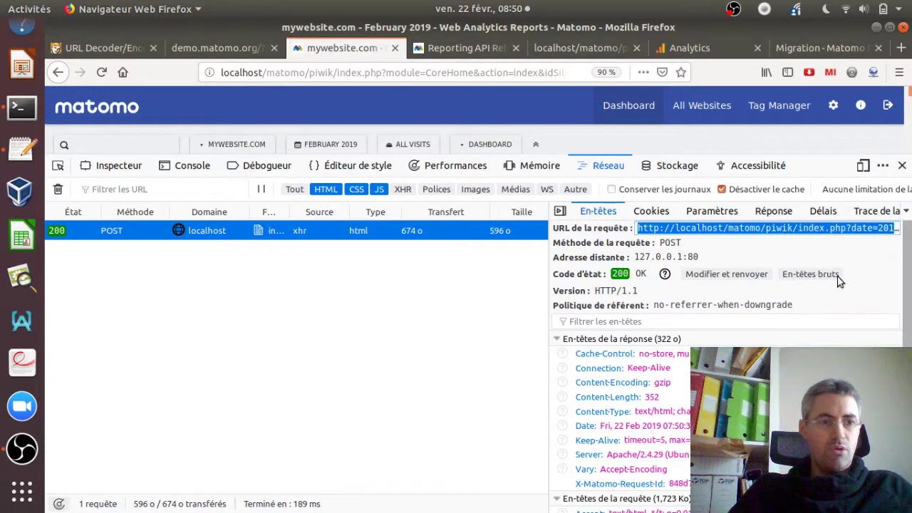
Switch to the text editor and paste the copied request URL below the curl command in bnaka.txt.
left_click(21, 148)
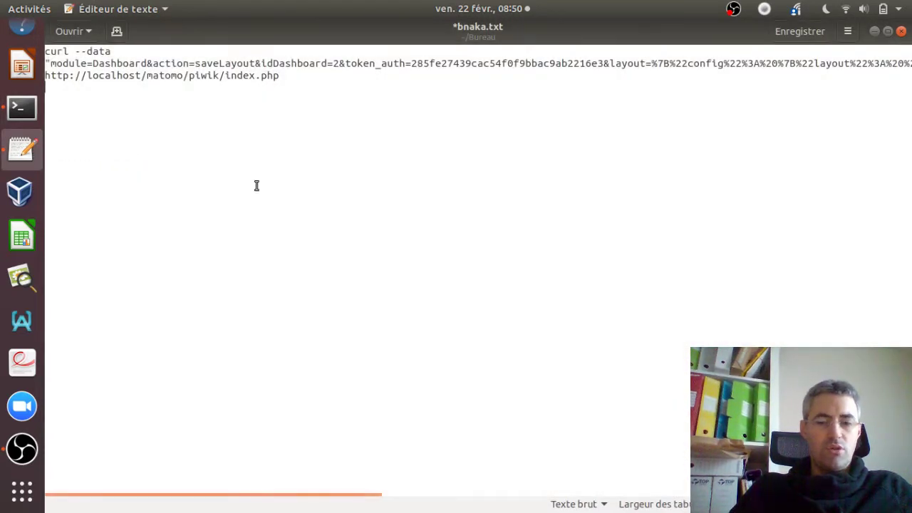
key("Return")
key("Return")
key("ctrl+v")
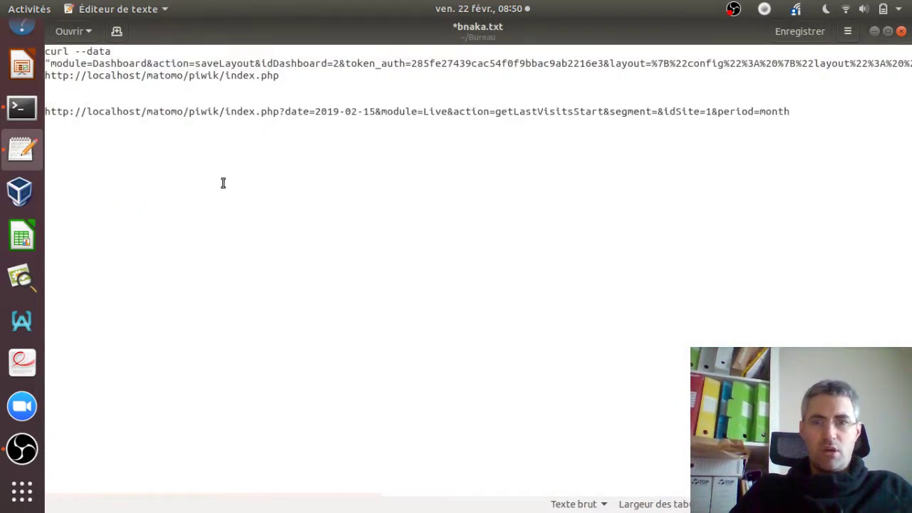
triple_click(332, 107)
Switch back to Firefox and copy the full URL of the second recorded POST request.
scroll(29, 42, "up", 4)
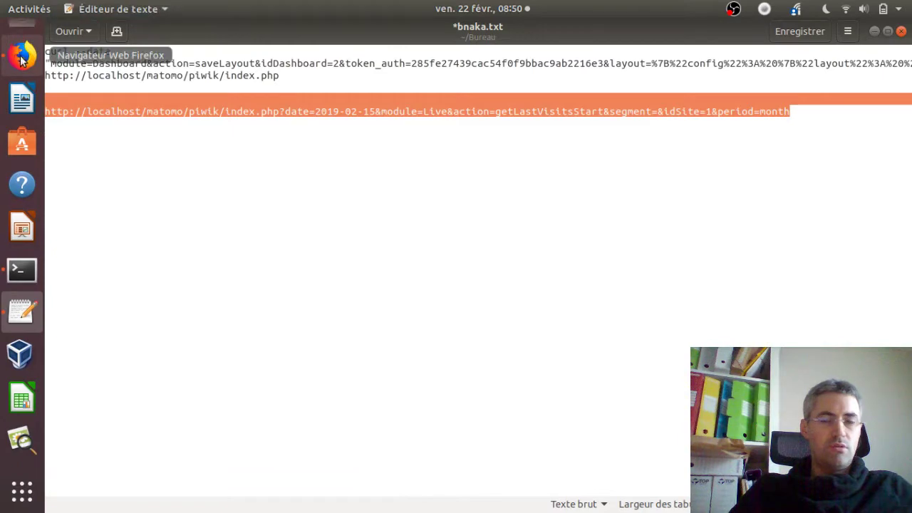
left_click(21, 54)
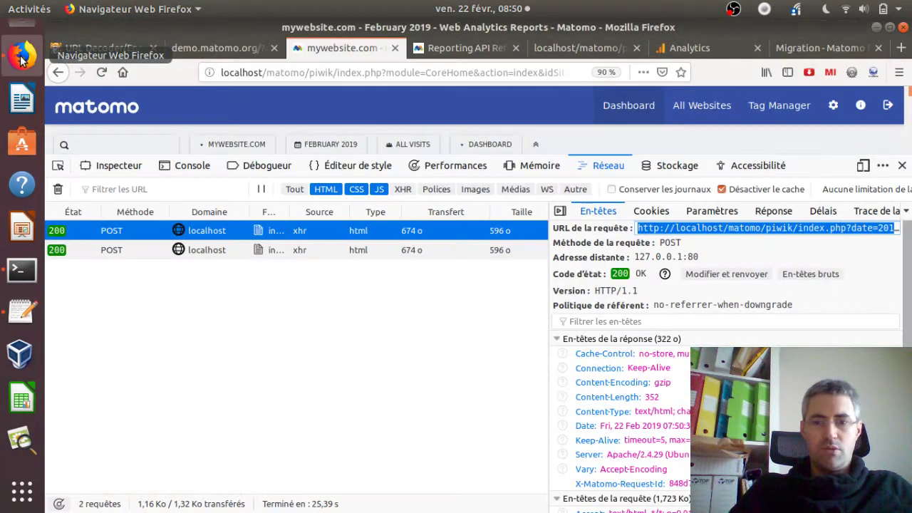
left_click(453, 253)
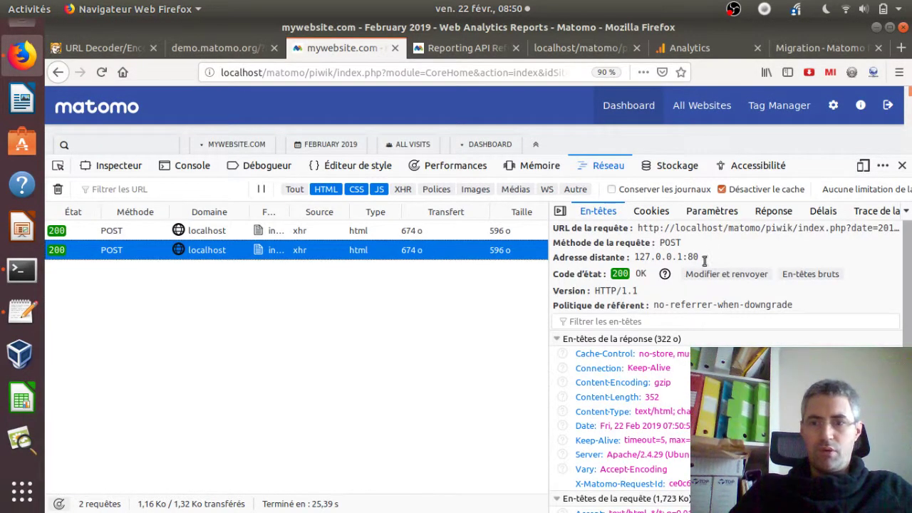
left_click(716, 228)
triple_click(717, 228)
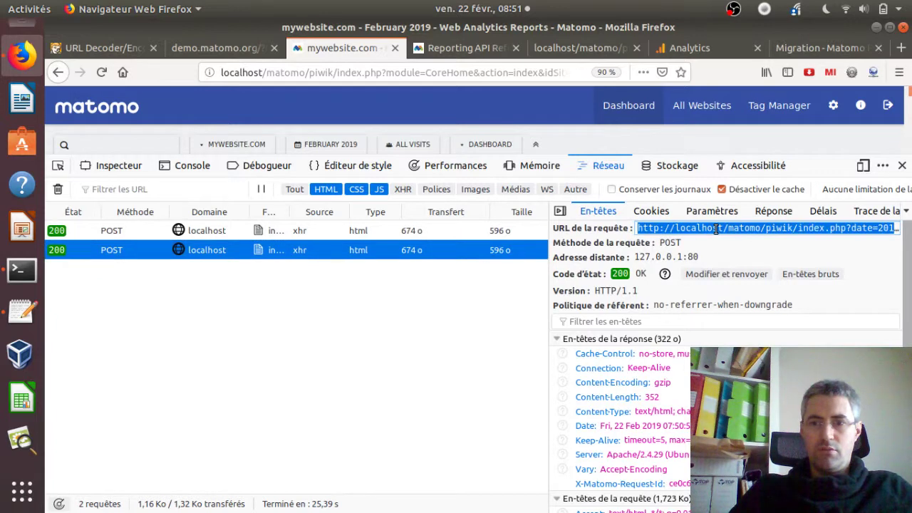
right_click(716, 228)
left_click(745, 278)
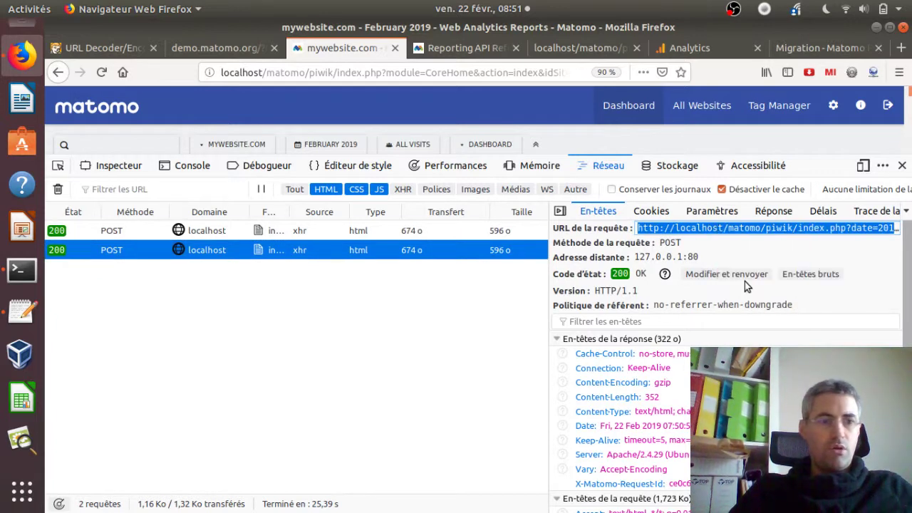
Paste the second request's URL on a new line under the first one in bnaka.txt.
left_click(22, 311)
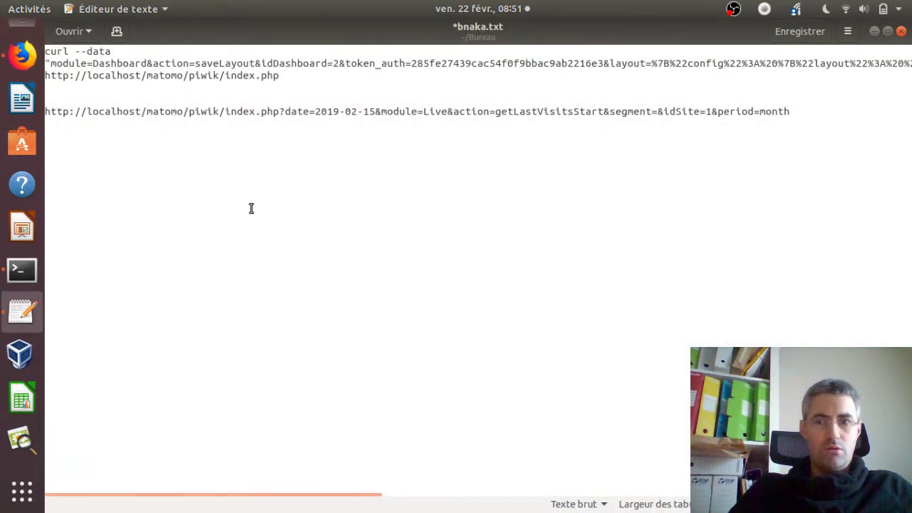
key("Return")
key("ctrl+v")
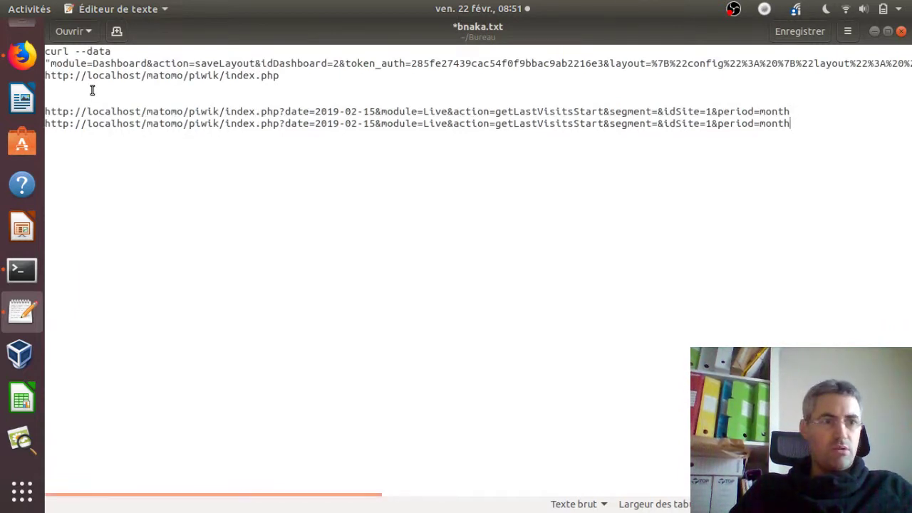
Return to the Matomo dashboard in Firefox and move the Visits in Real-time and Support Matomo! widgets to the second column.
left_click(23, 57)
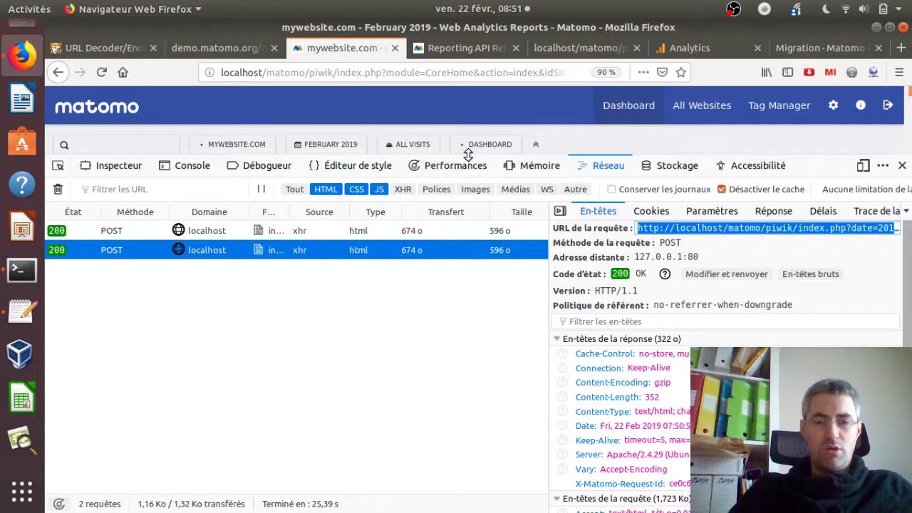
left_click_drag(469, 155, 470, 325)
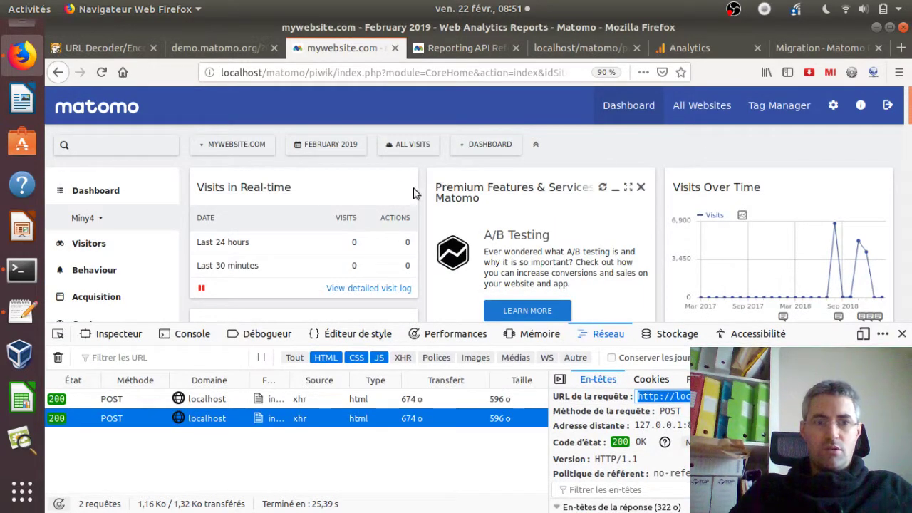
left_click_drag(416, 192, 602, 187)
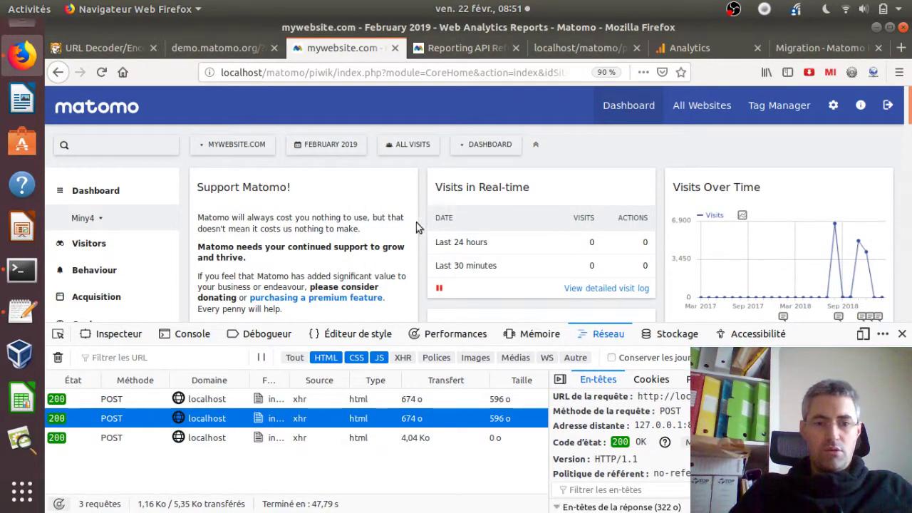
left_click_drag(308, 188, 659, 191)
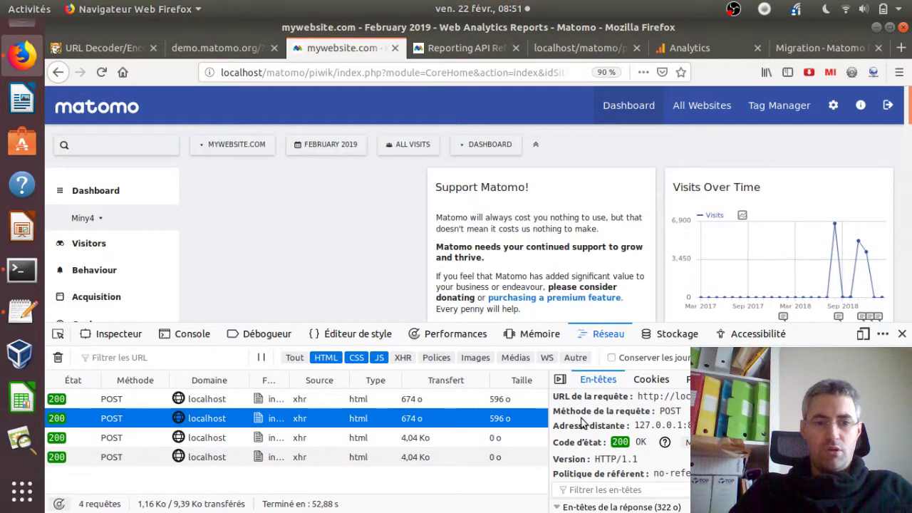
Copy the URL of the third recorded POST request and paste it below the other two URLs in bnaka.txt in the text editor.
left_click(431, 442)
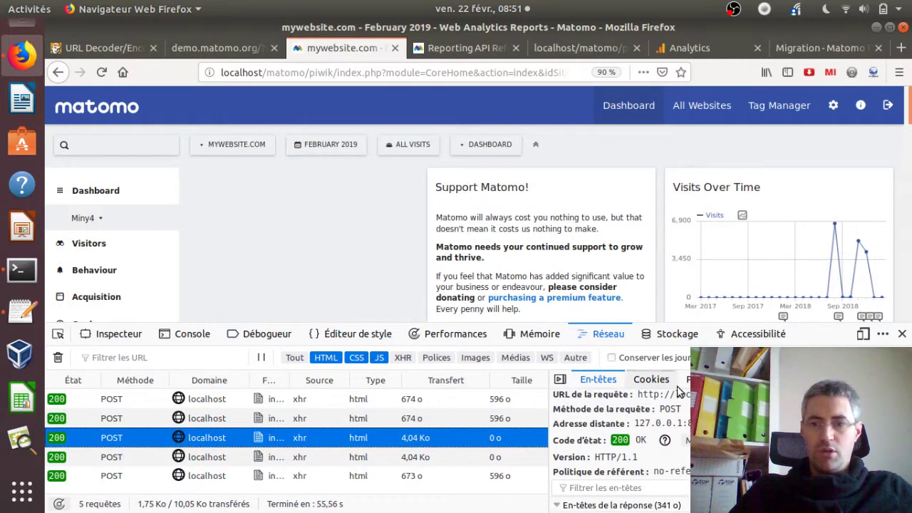
double_click(680, 392)
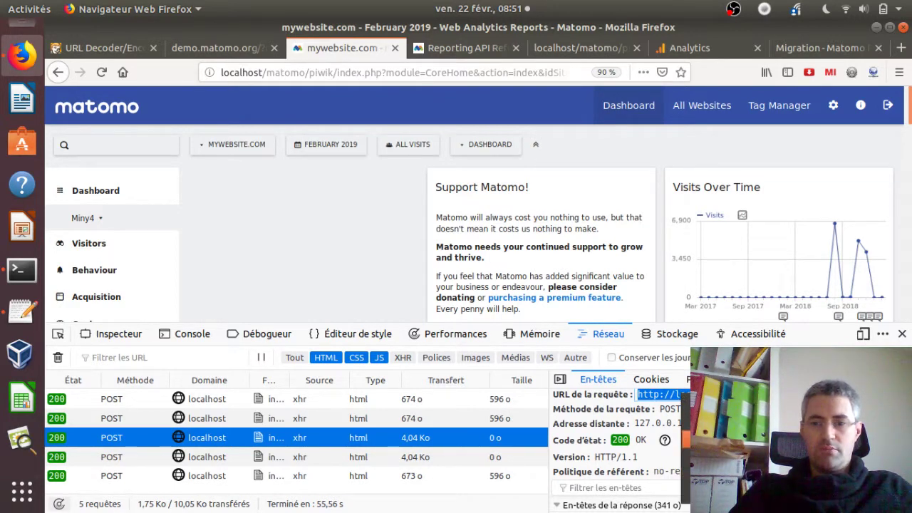
left_click(21, 311)
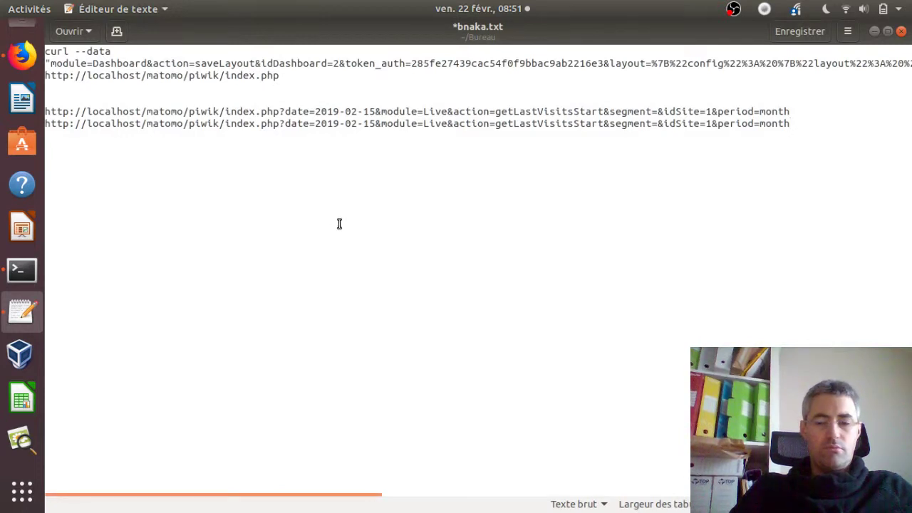
key("Return")
key("ctrl+v")
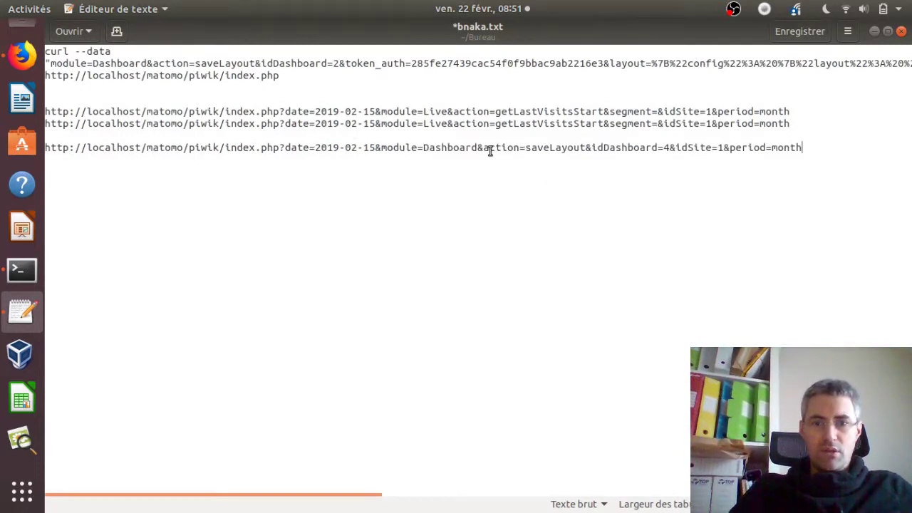
Examine the module, action=saveLayout and idDashboard parameters in the last pasted request URL.
left_click_drag(478, 147, 586, 147)
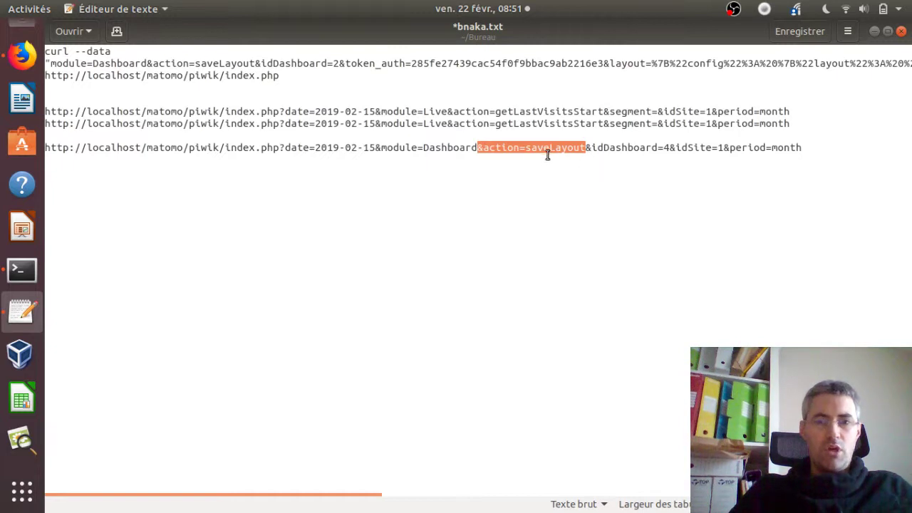
left_click(524, 147)
left_click_drag(524, 148, 584, 159)
left_click(583, 154)
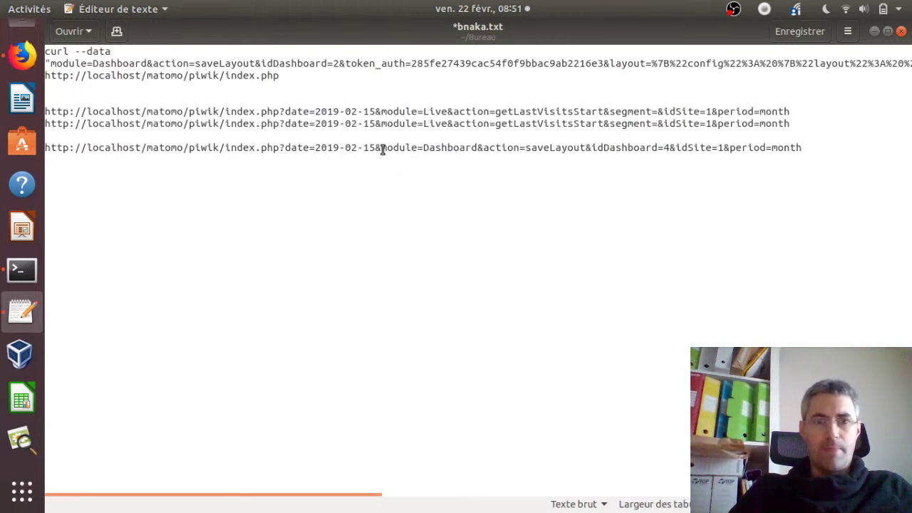
left_click_drag(381, 150, 417, 149)
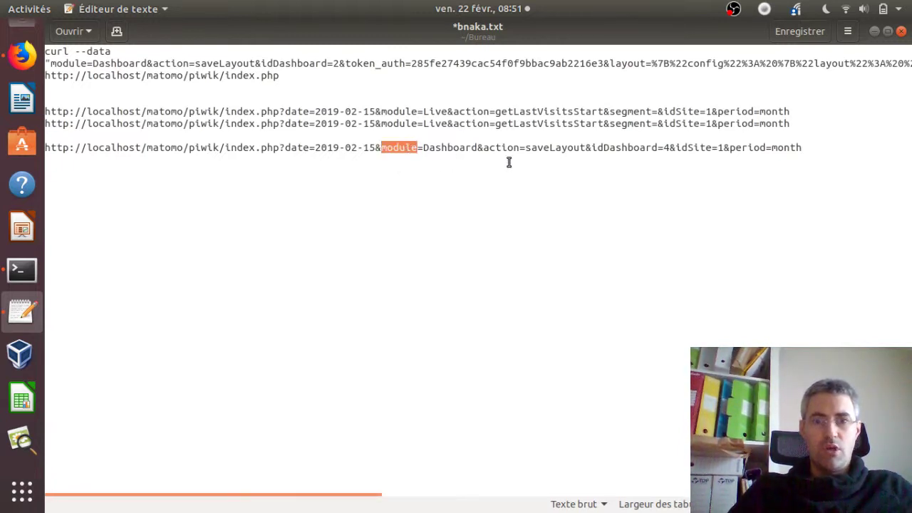
left_click_drag(484, 148, 519, 148)
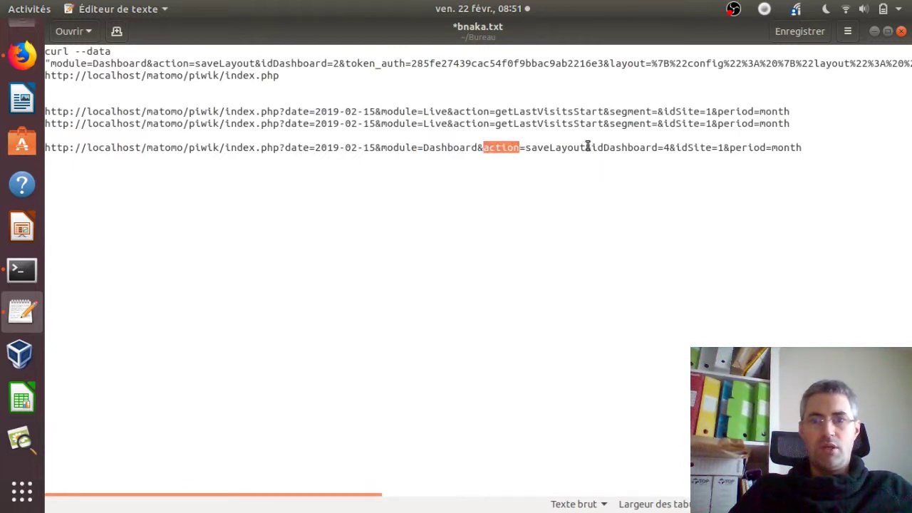
left_click_drag(588, 147, 677, 148)
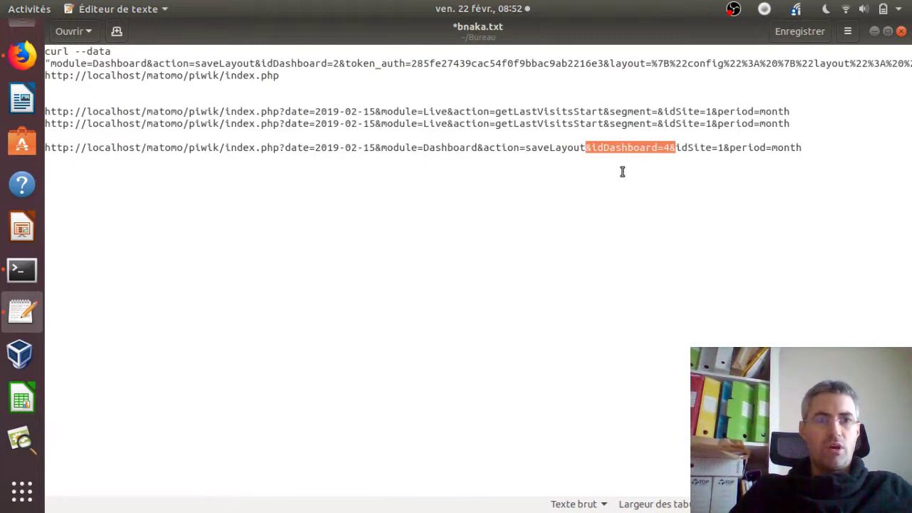
Delete the three pasted request URLs below the curl command and review the command's module and idDashboard parameters.
left_click_drag(817, 148, 40, 114)
key("Delete")
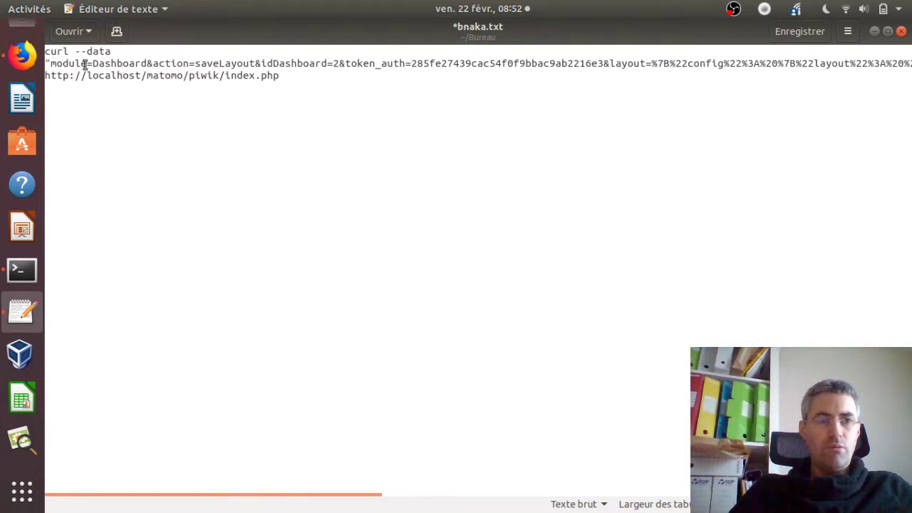
left_click_drag(92, 64, 146, 65)
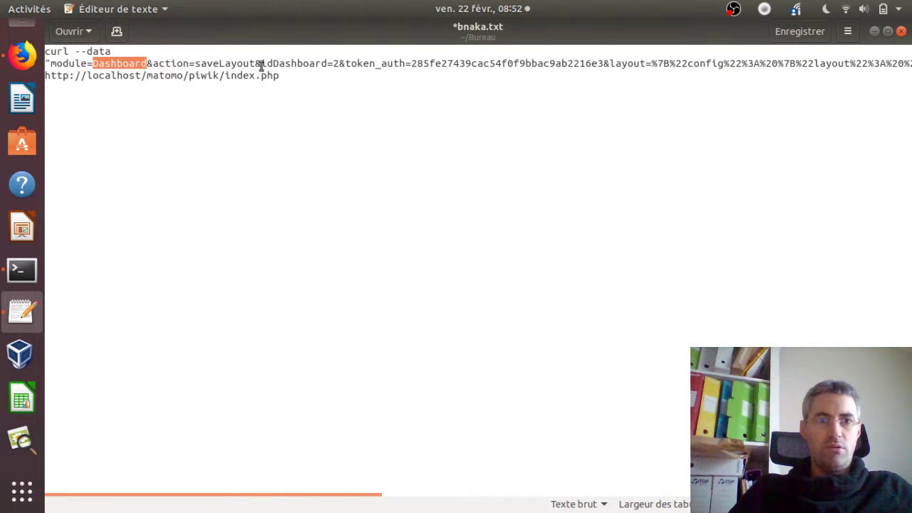
left_click_drag(261, 65, 322, 66)
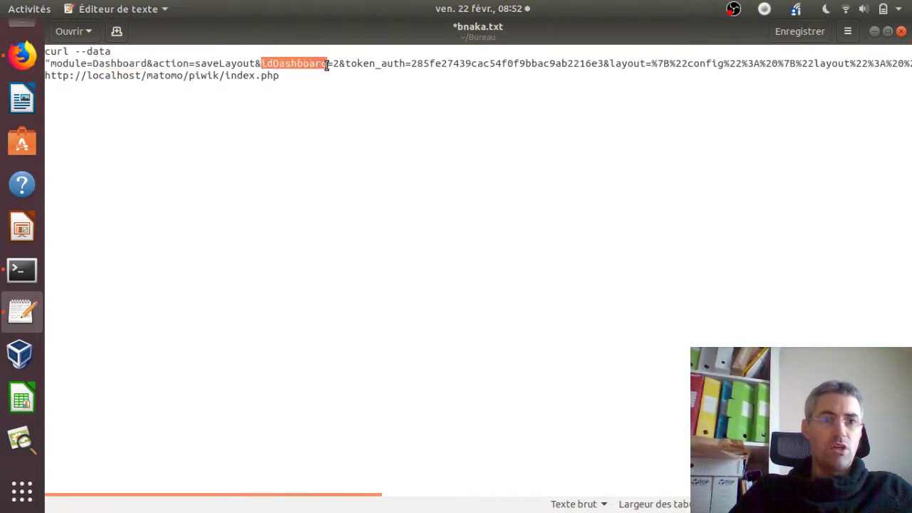
Switch to Firefox, close the developer tools and look up the dashboard IDs in the Miny4 dashboard selector.
left_click(21, 55)
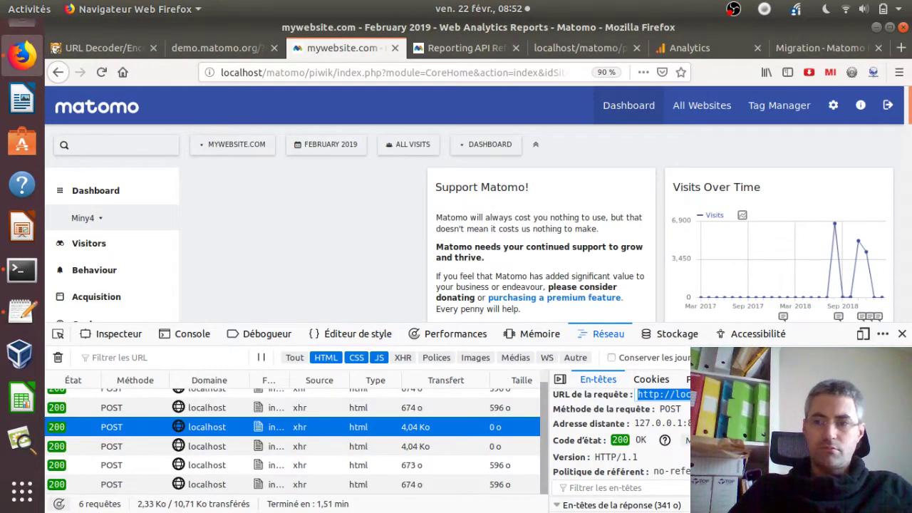
left_click(902, 333)
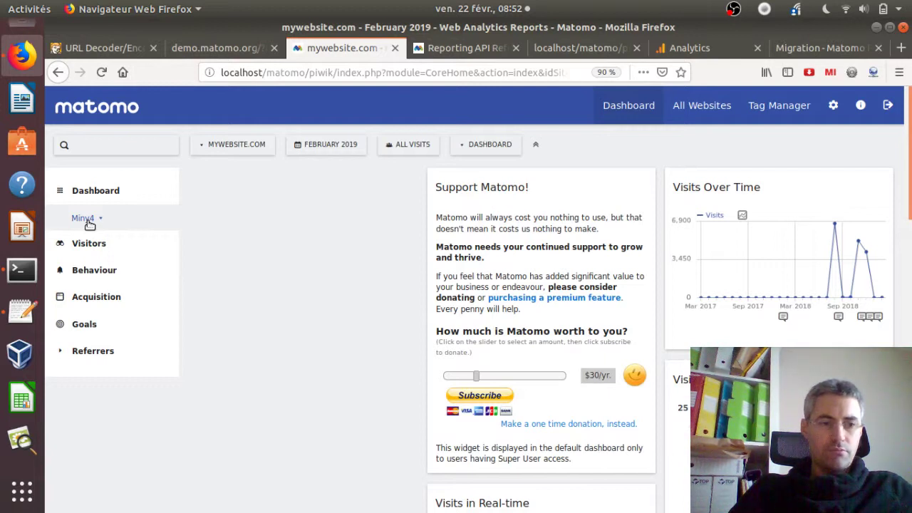
left_click(87, 219)
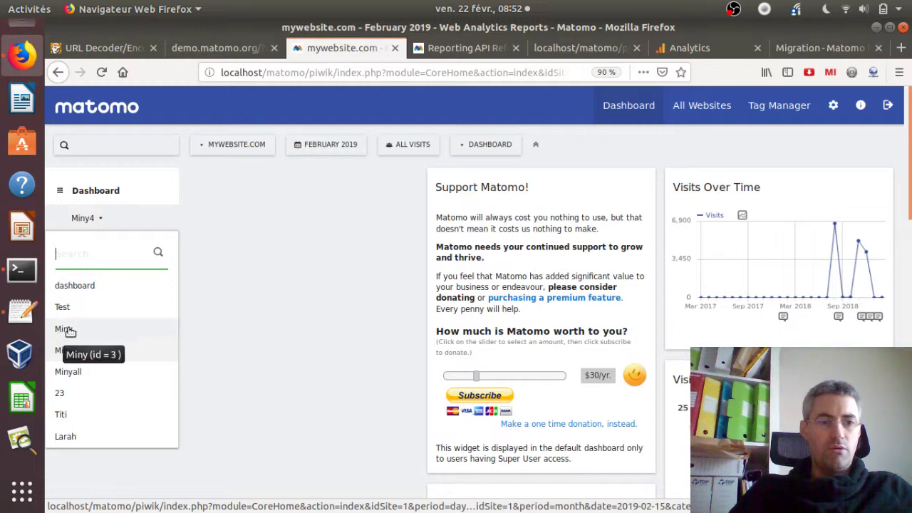
Switch back to the text editor and examine the token_auth and layout parameters of the curl command.
left_click(10, 327)
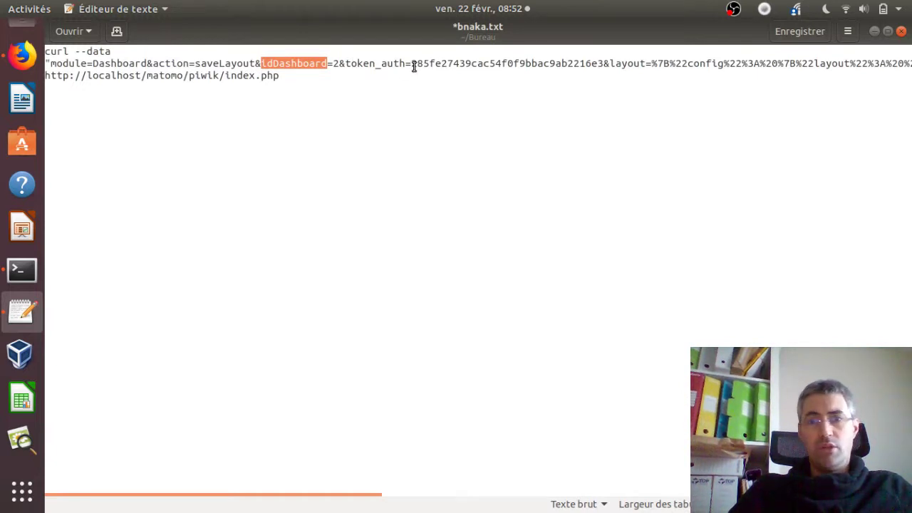
left_click_drag(413, 65, 571, 72)
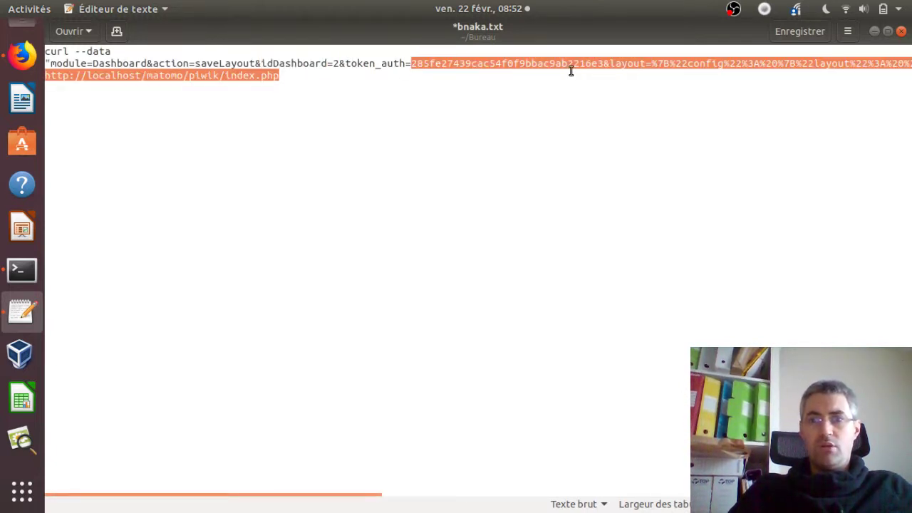
left_click(645, 67)
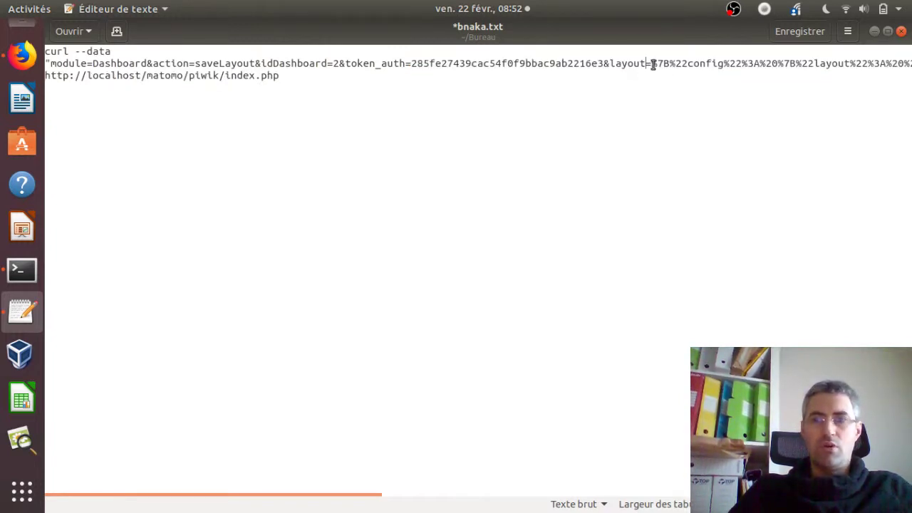
triple_click(652, 63)
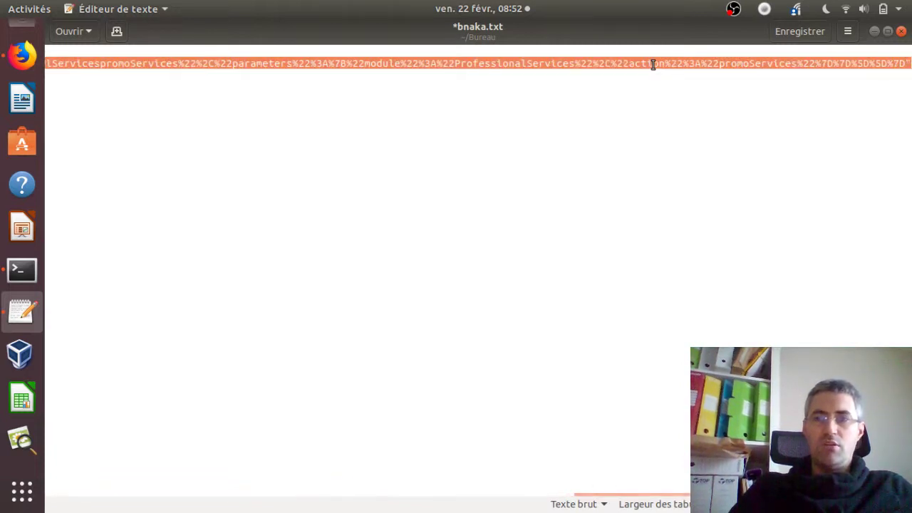
left_click(653, 64)
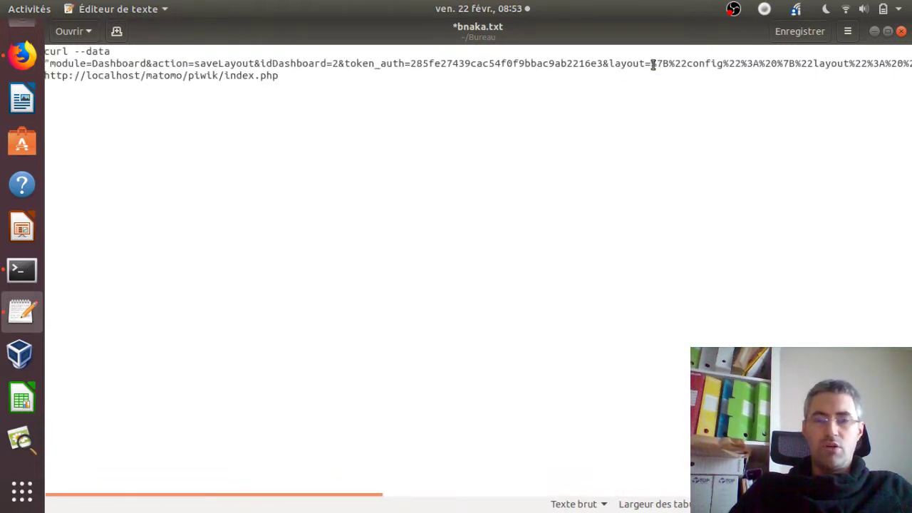
Switch to Firefox and examine the API.getWidgetMetadata request URL and its XML list of widgets from start to end.
left_click(27, 58)
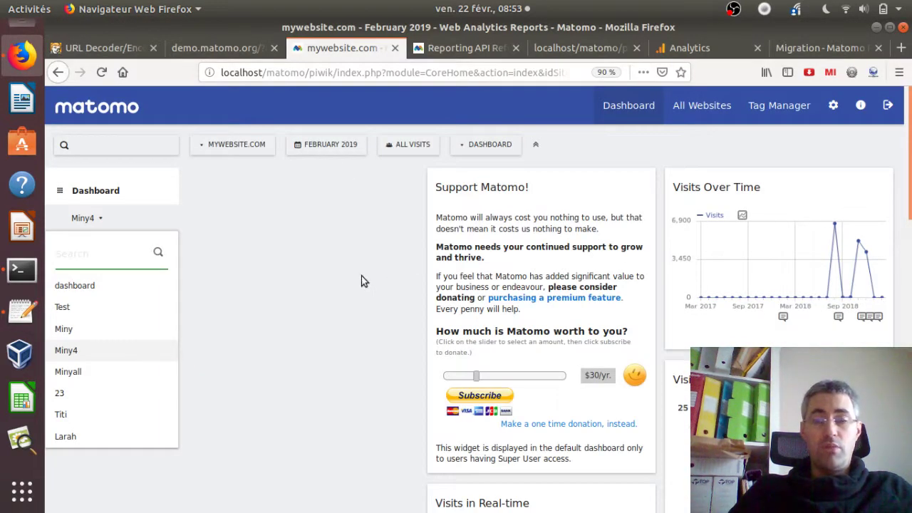
left_click(560, 47)
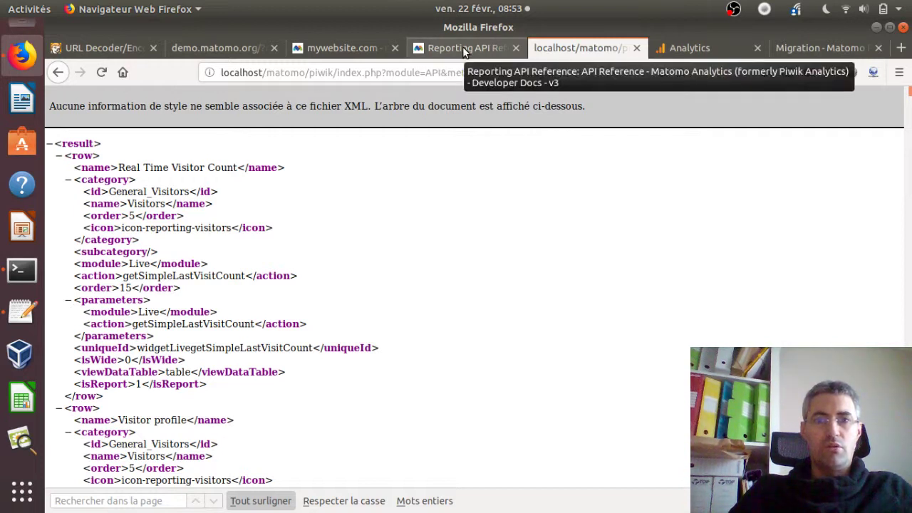
left_click(482, 74)
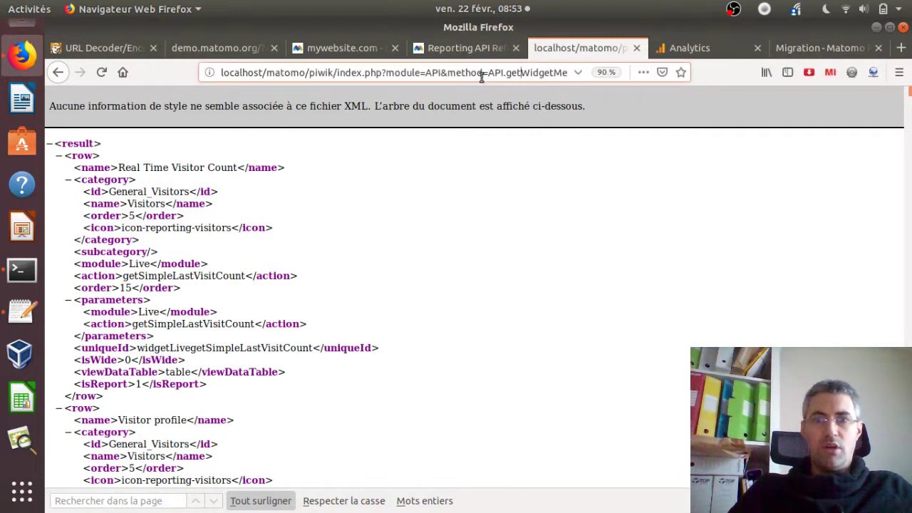
key("Right")
key("Right")
key("Right")
key("Right")
key("Right")
key("Right")
key("Right")
key("Right")
key("Right")
key("Right")
key("Right")
key("Right")
key("Right")
key("Right")
key("Right")
key("Right")
key("Right")
key("Right")
key("Right")
key("Right")
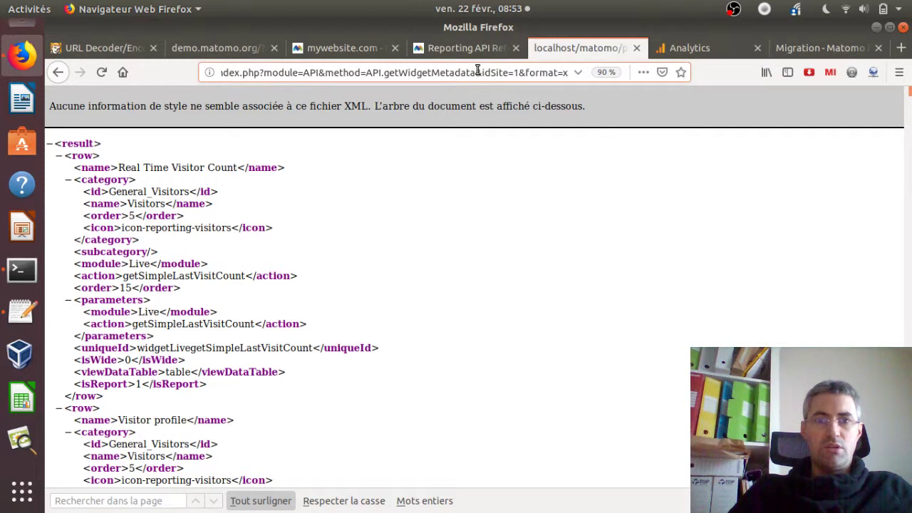
left_click_drag(476, 72, 385, 73)
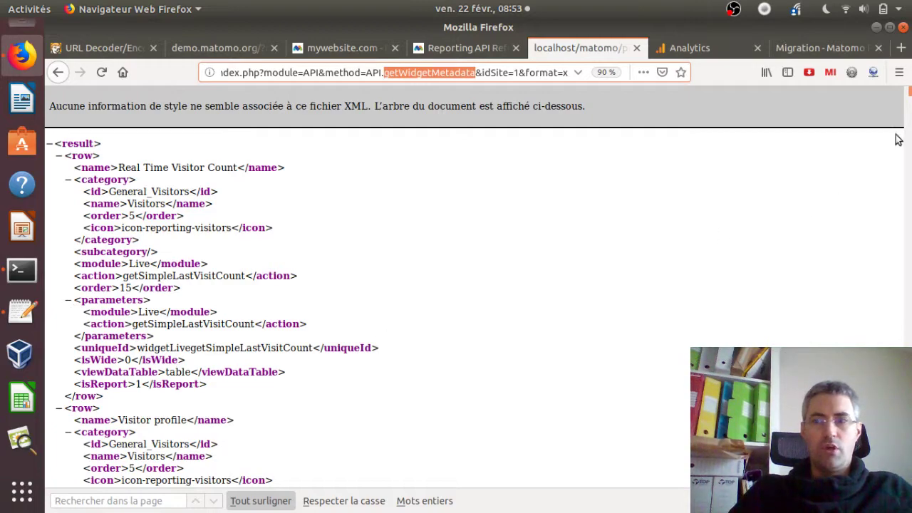
left_click(907, 93)
left_click_drag(908, 92, 907, 435)
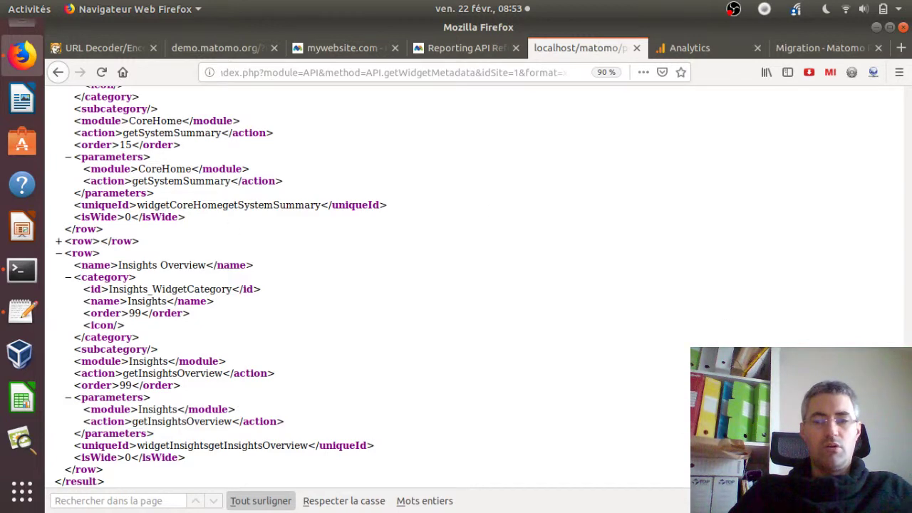
scroll(885, 171, "up", 15)
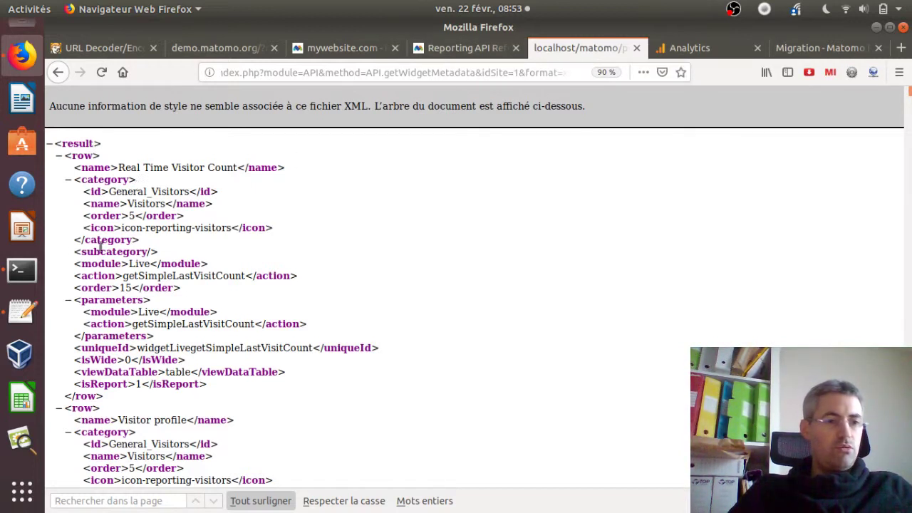
Switch to the text editor, review the encoded layout value and copy the entire curl command from bnaka.txt.
left_click(29, 319)
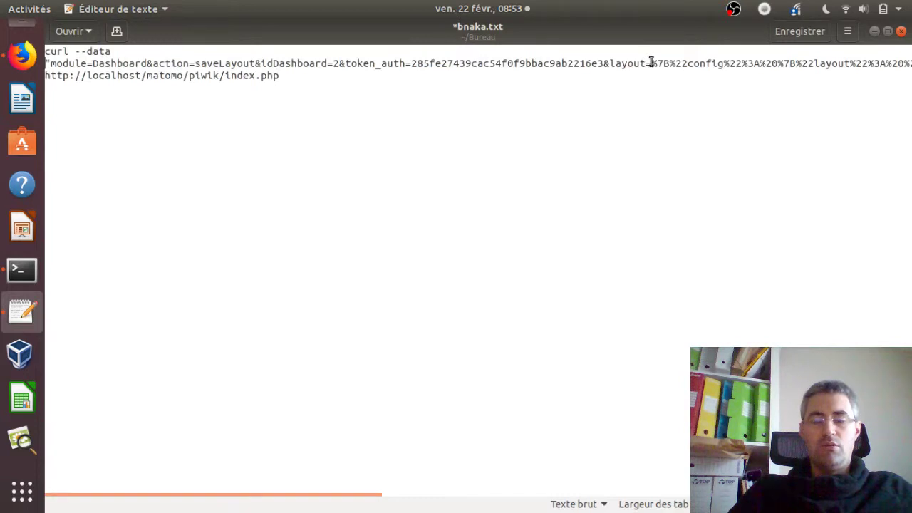
left_click_drag(651, 62, 717, 65)
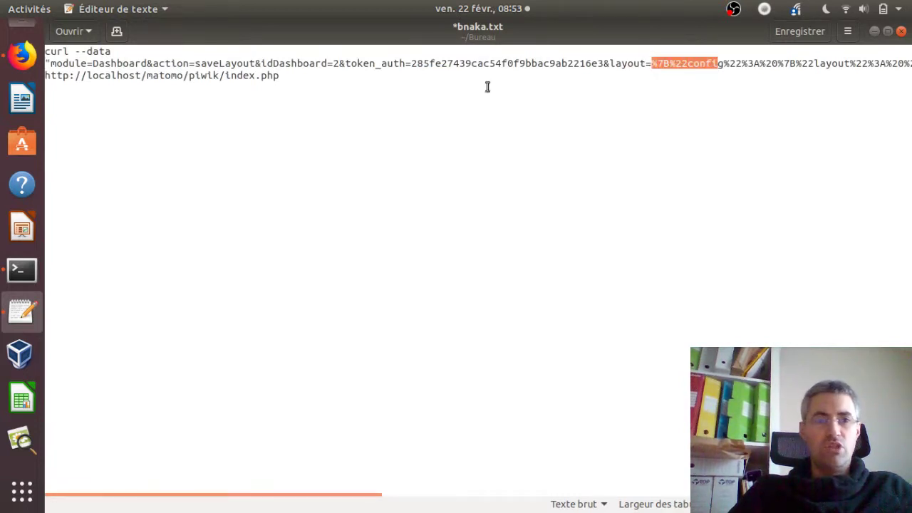
left_click(304, 74)
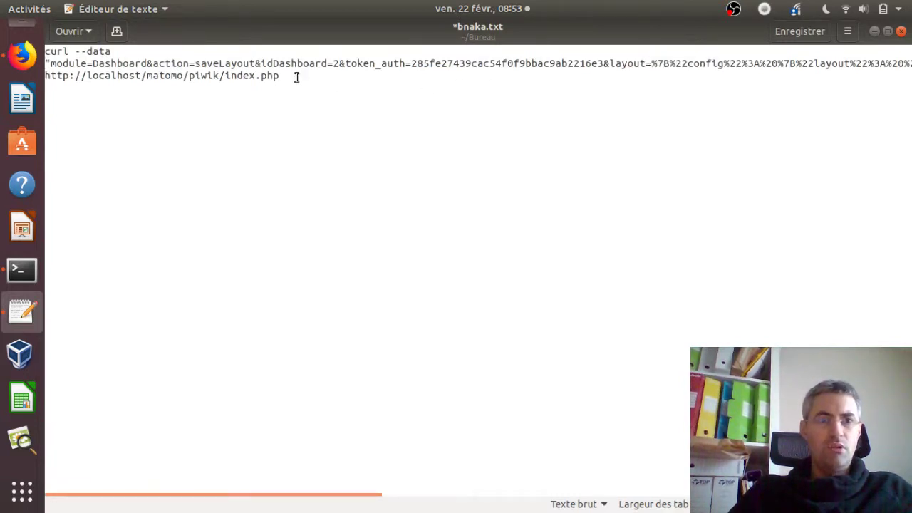
left_click_drag(295, 76, 44, 51)
right_click(111, 60)
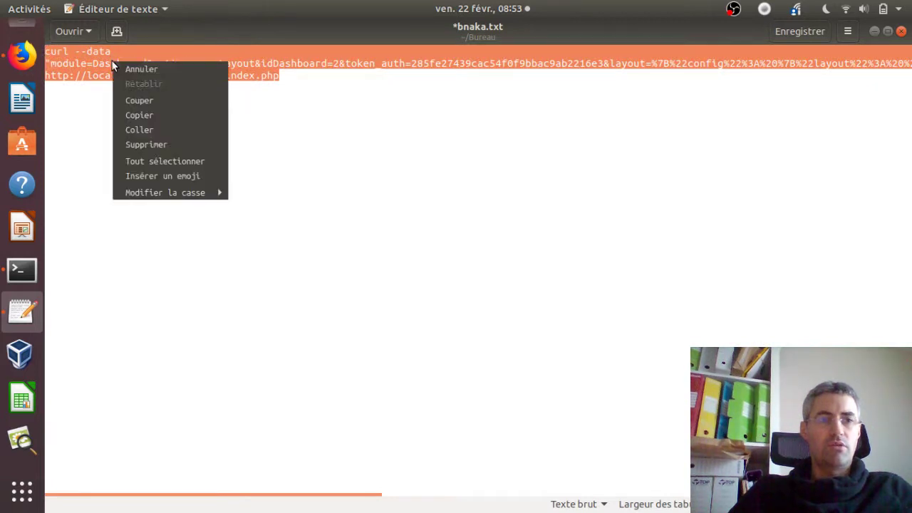
left_click(154, 113)
Switch to Firefox, replace the URL Decoder/Encoder text with the copied curl command including its token_auth, and decode it.
left_click(21, 54)
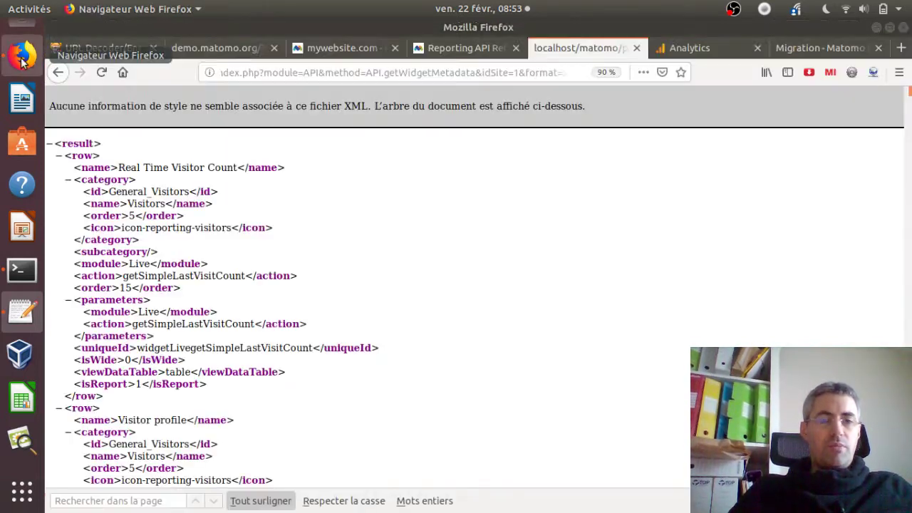
left_click(106, 48)
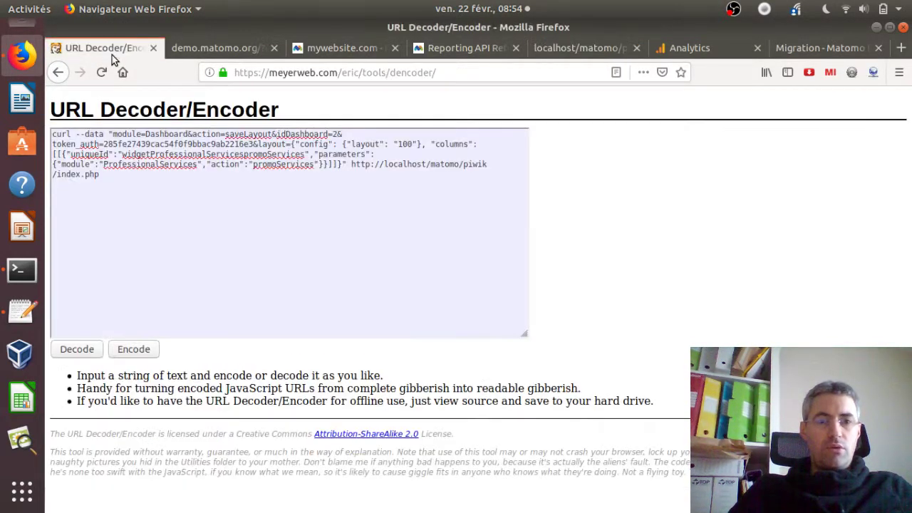
key("ctrl+a")
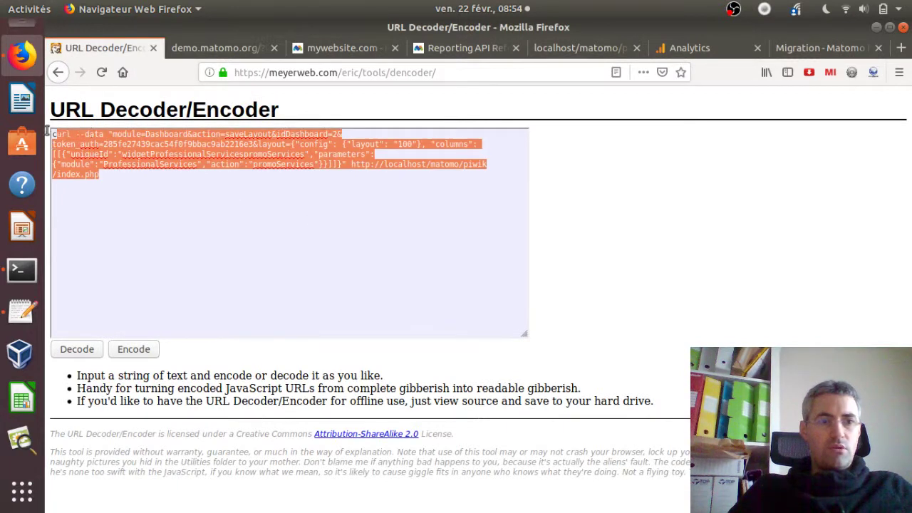
key("BackSpace")
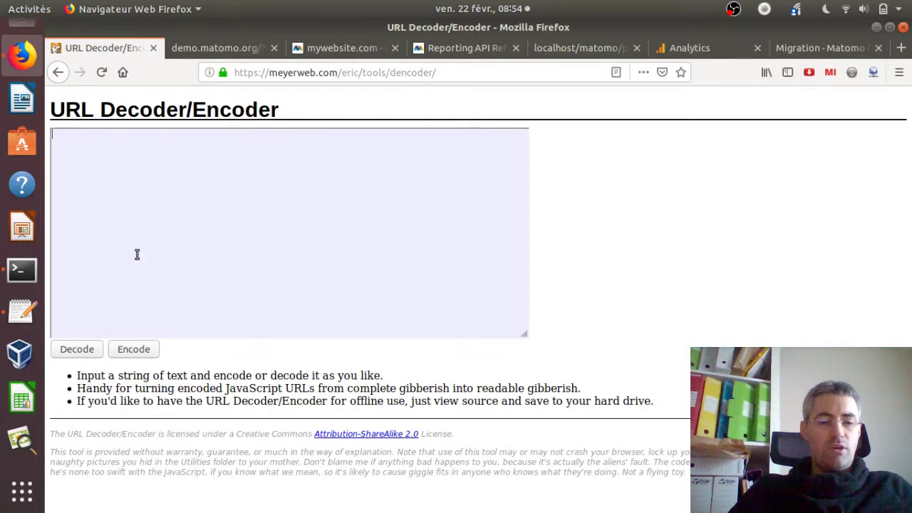
key("ctrl+v")
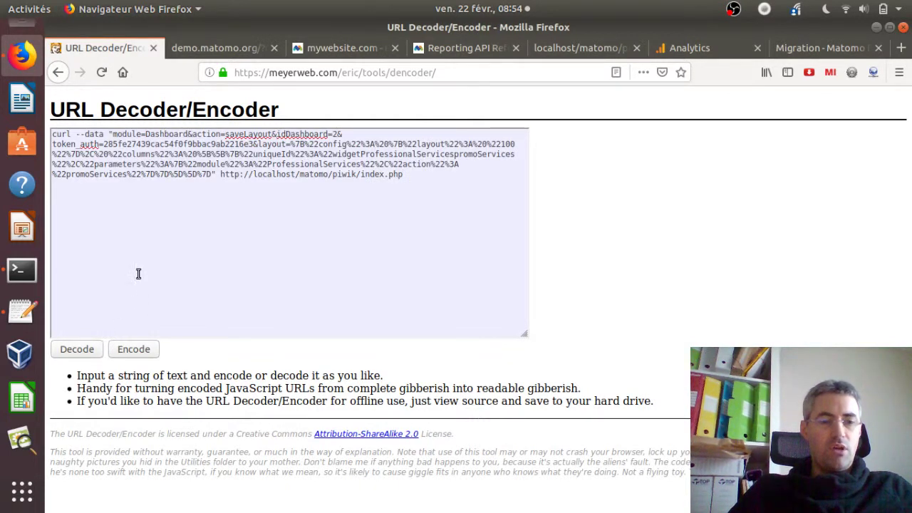
left_click(84, 350)
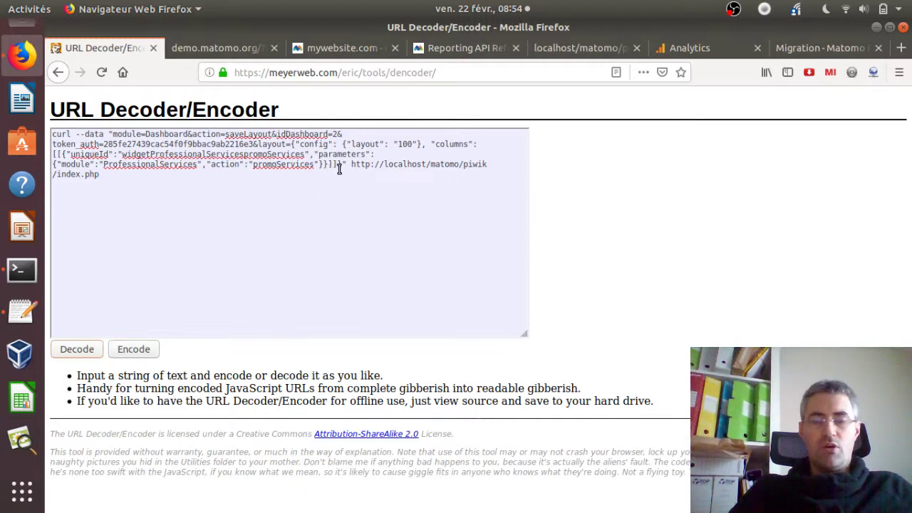
Open the JSON example of Dashboard.getDashboards from the Reporting API reference, review its widgets and return to the decoded command.
left_click(442, 50)
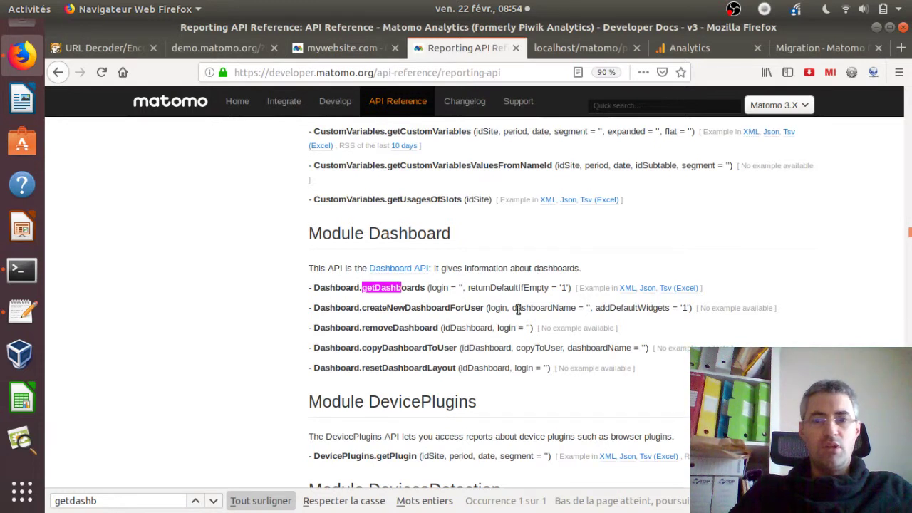
left_click(653, 290)
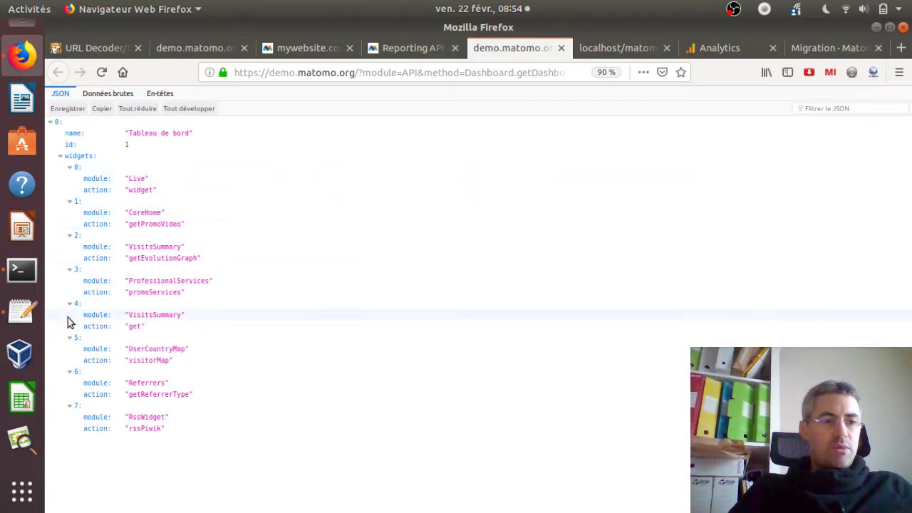
left_click(104, 40)
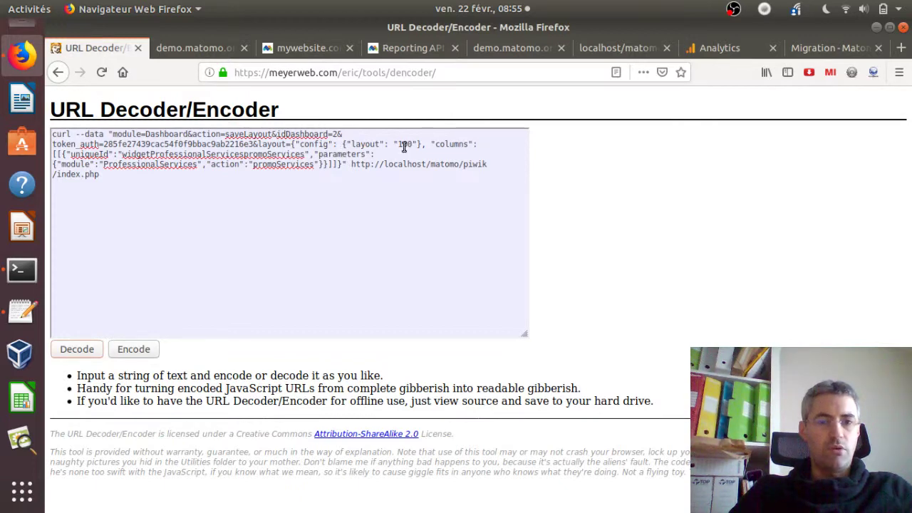
Examine the column layouts available for the Miny4 dashboard in Matomo and cancel the layout selection.
left_click(294, 48)
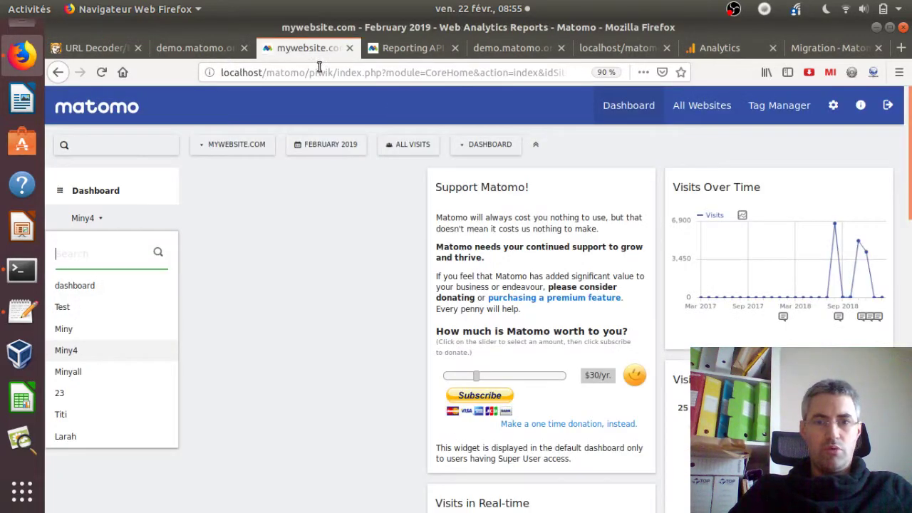
left_click(479, 143)
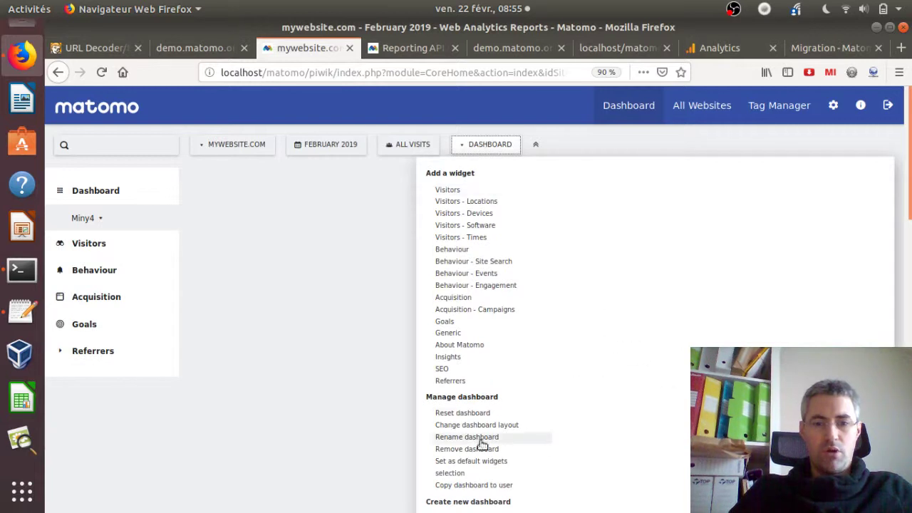
scroll(508, 475, "down", 3)
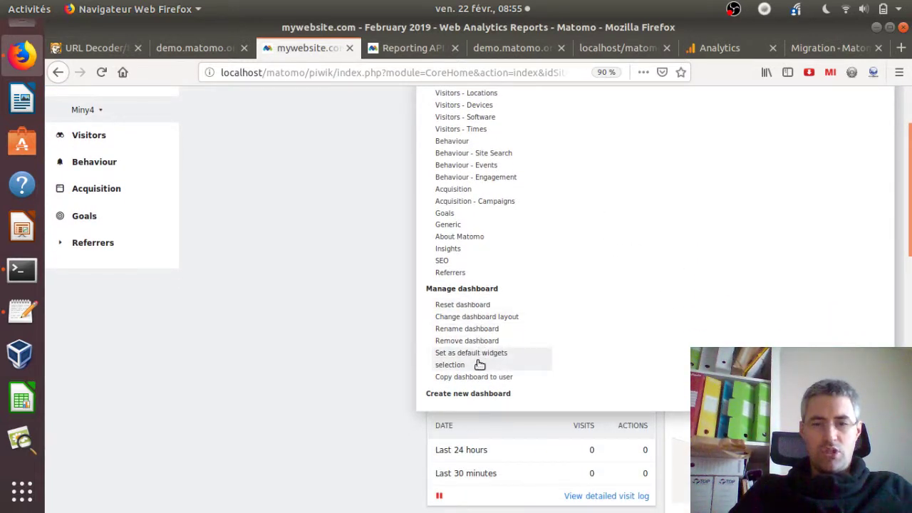
left_click(459, 318)
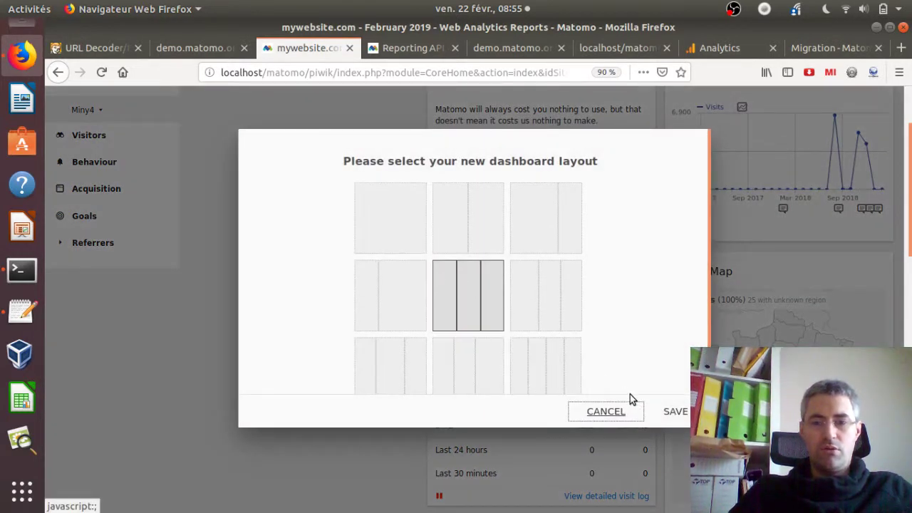
left_click(613, 411)
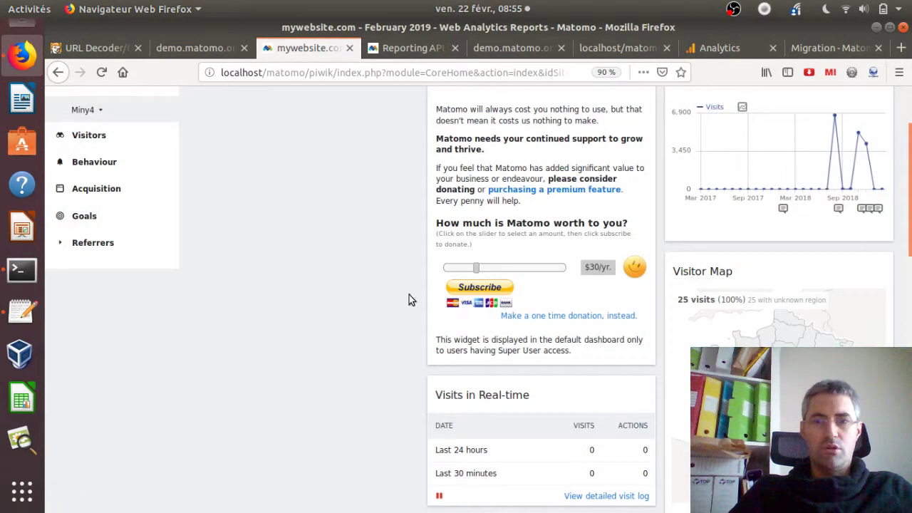
scroll(400, 282, "up", 3)
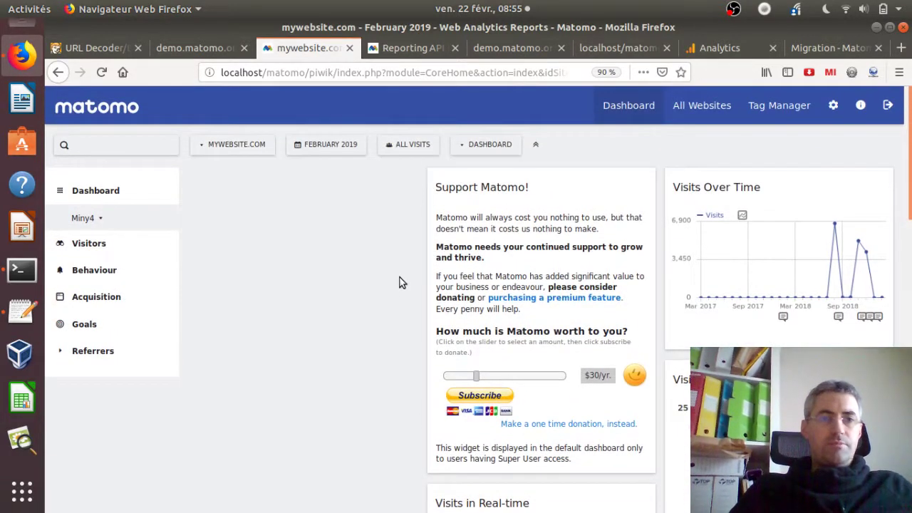
Encode the curl command, decode it back to plain text and set its idDashboard to 4.
left_click(95, 48)
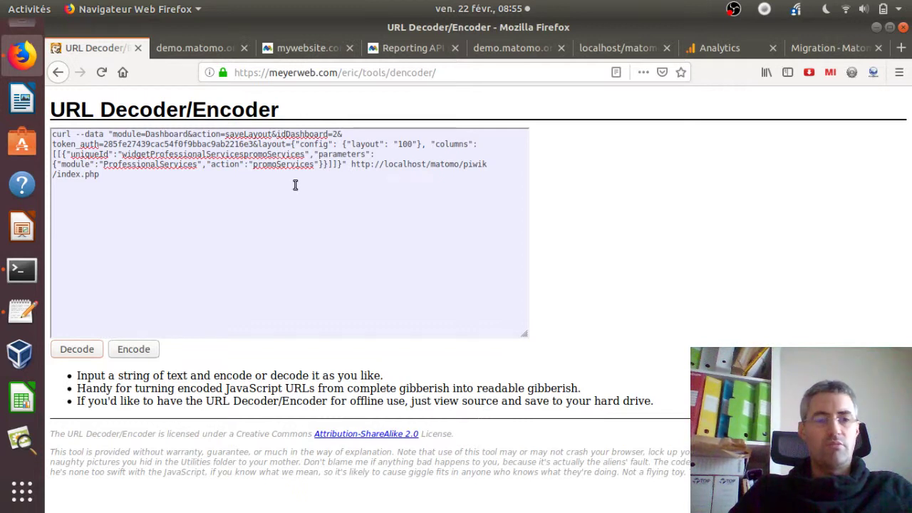
left_click(136, 357)
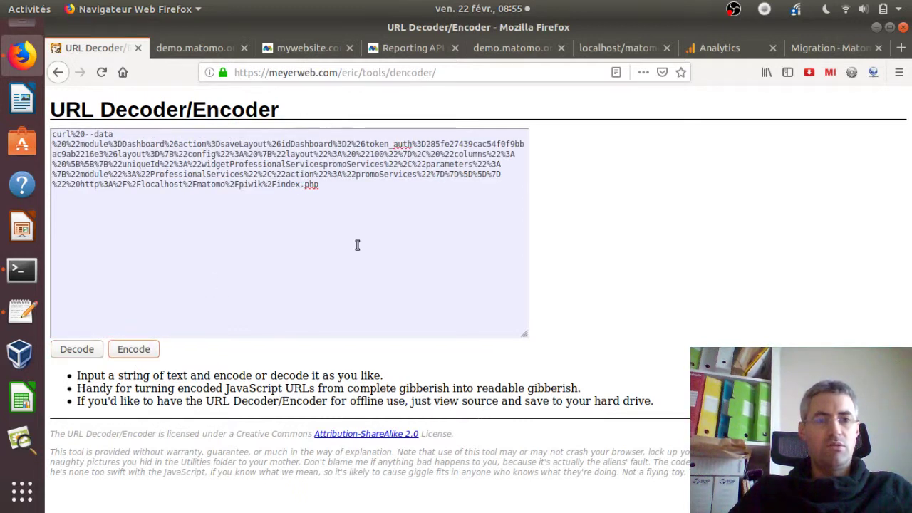
left_click_drag(340, 191, 49, 129)
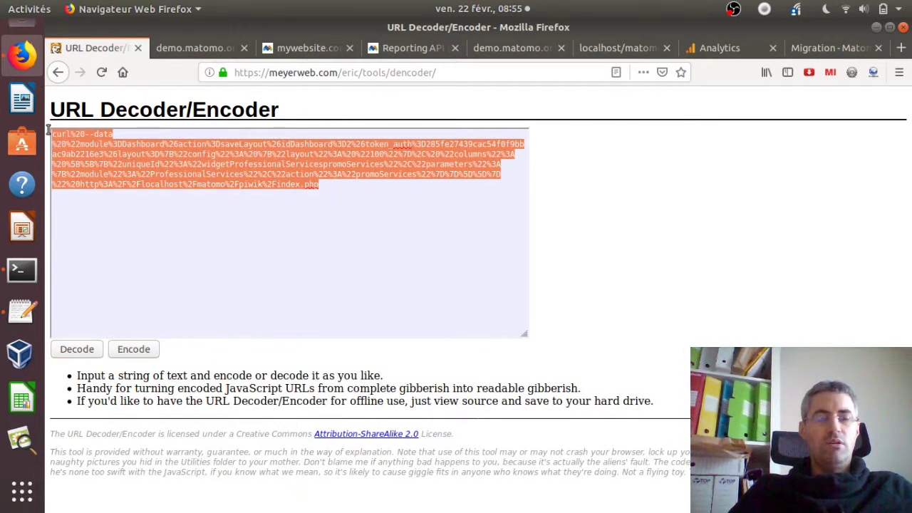
left_click(68, 351)
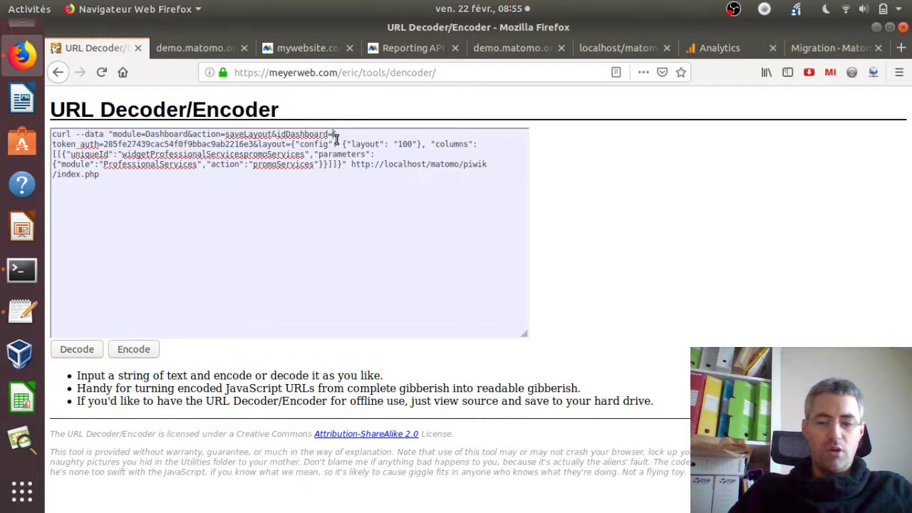
Check the position of Miny4 in the Matomo dashboard selector and close the list.
left_click(281, 57)
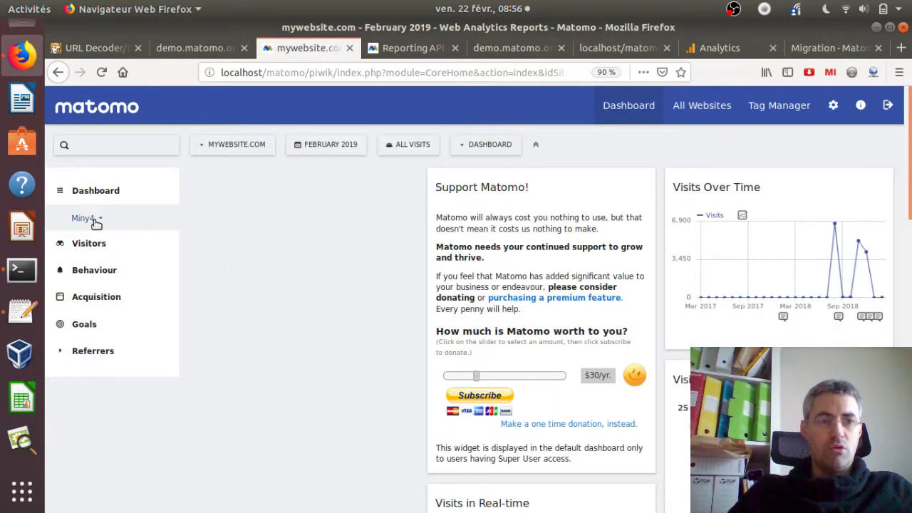
left_click(96, 224)
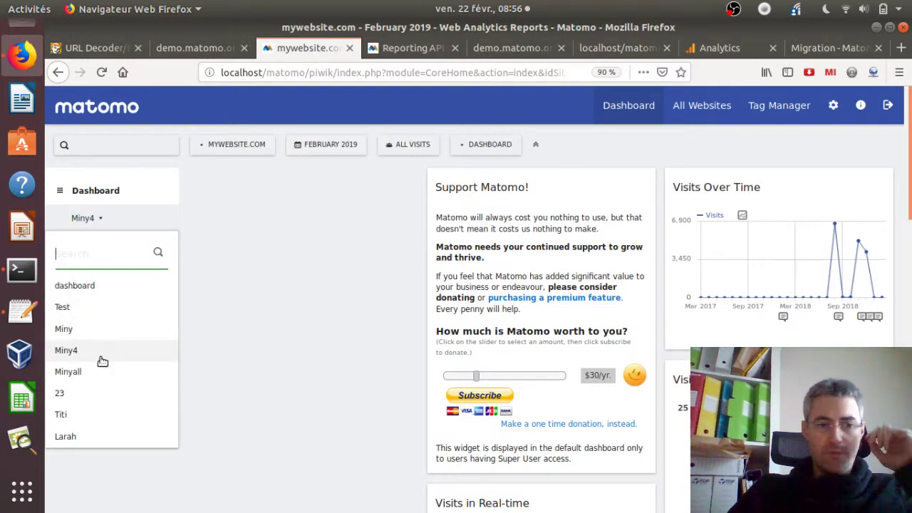
left_click(314, 295)
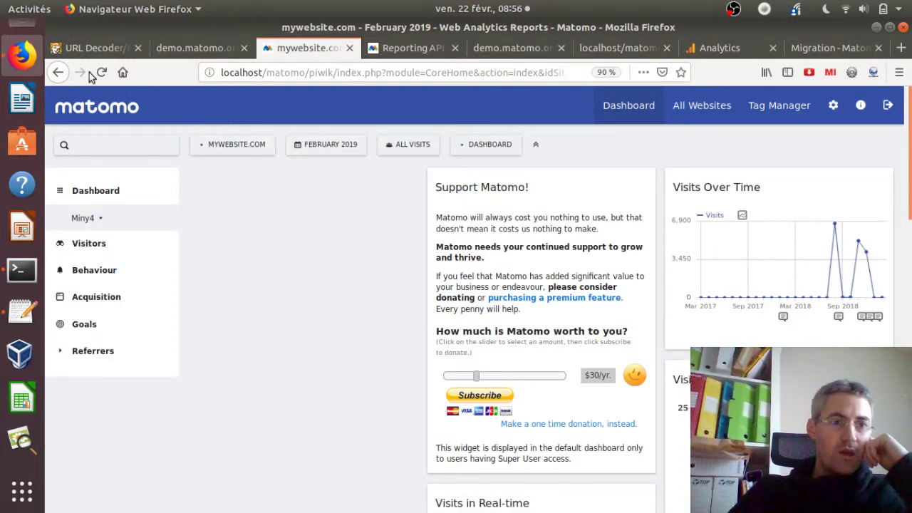
Encode the entire curl command with idDashboard 4 in the URL Decoder/Encoder and copy the encoded text.
left_click(91, 48)
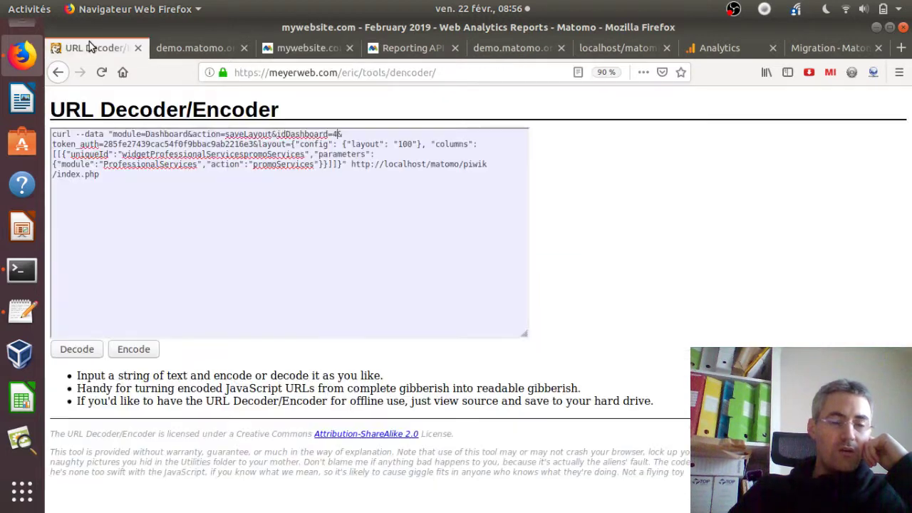
left_click(133, 349)
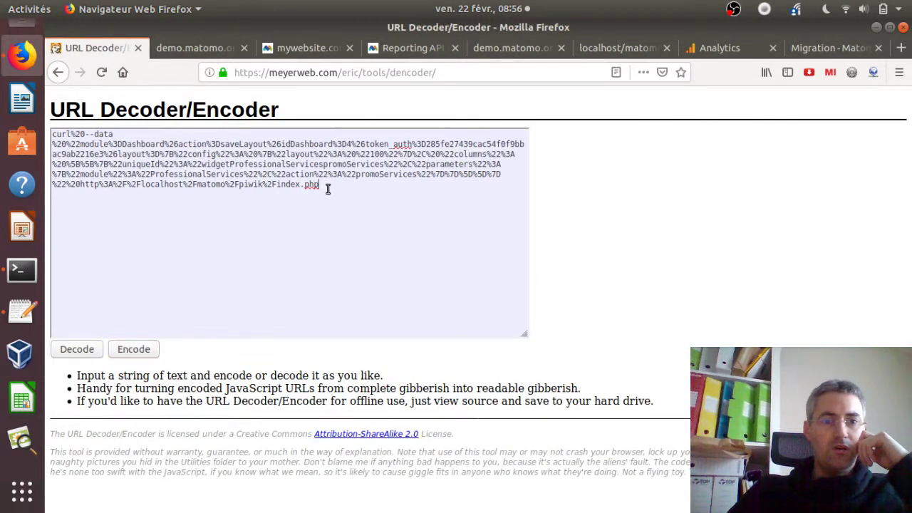
left_click_drag(331, 188, 53, 131)
right_click(133, 166)
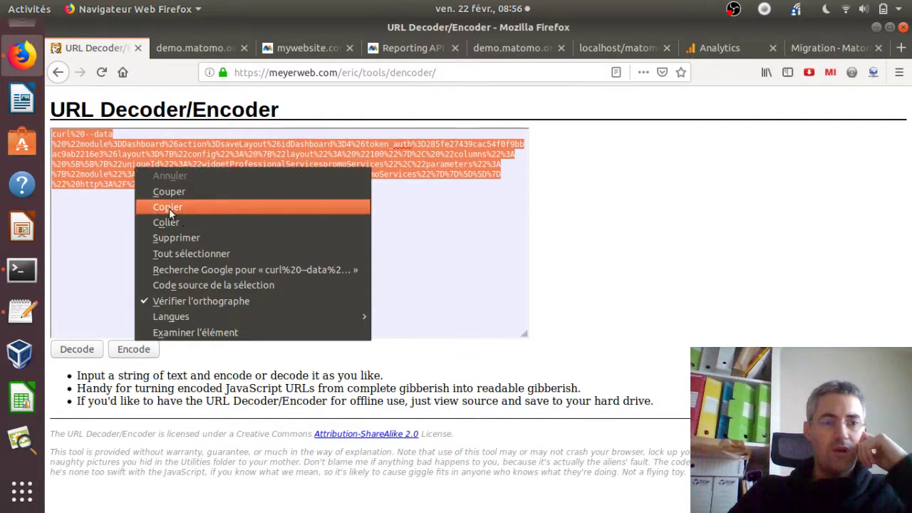
left_click(179, 212)
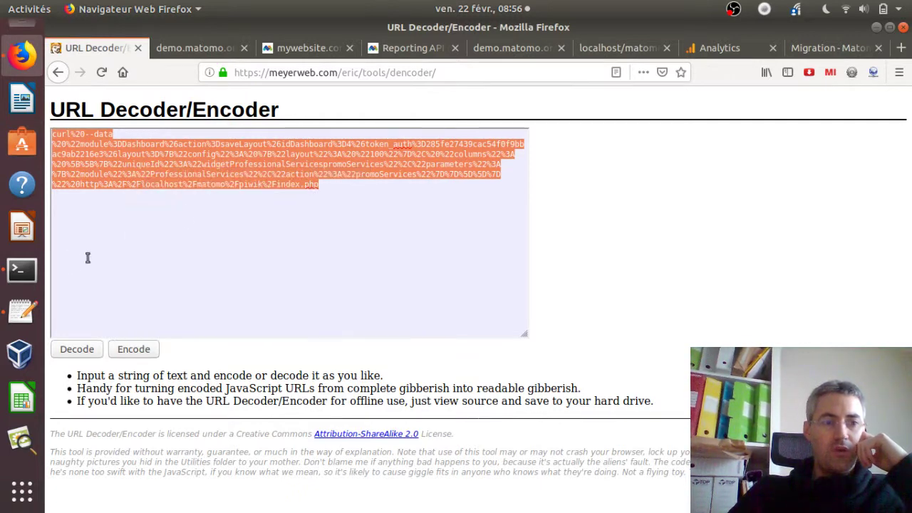
Switch to the terminal, open a new tab and try to run the copied encoded curl command with its token_auth.
left_click(22, 269)
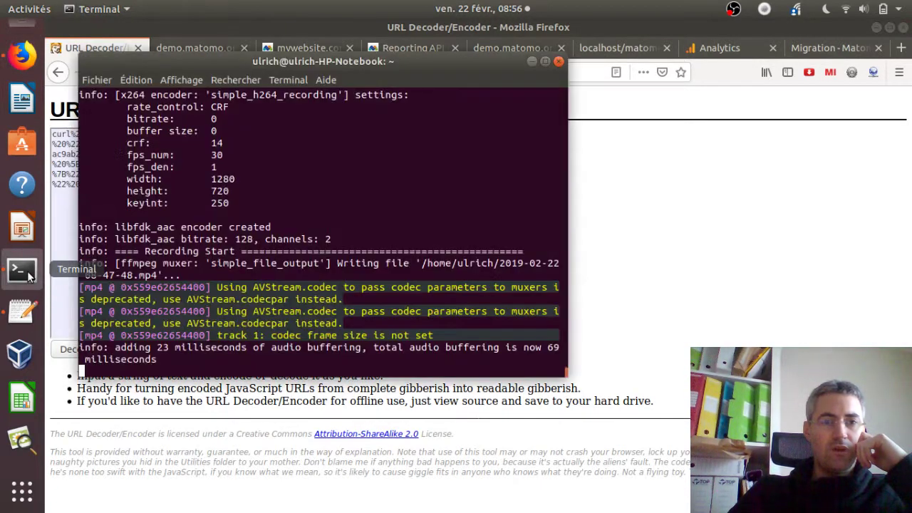
left_click(101, 79)
left_click(109, 95)
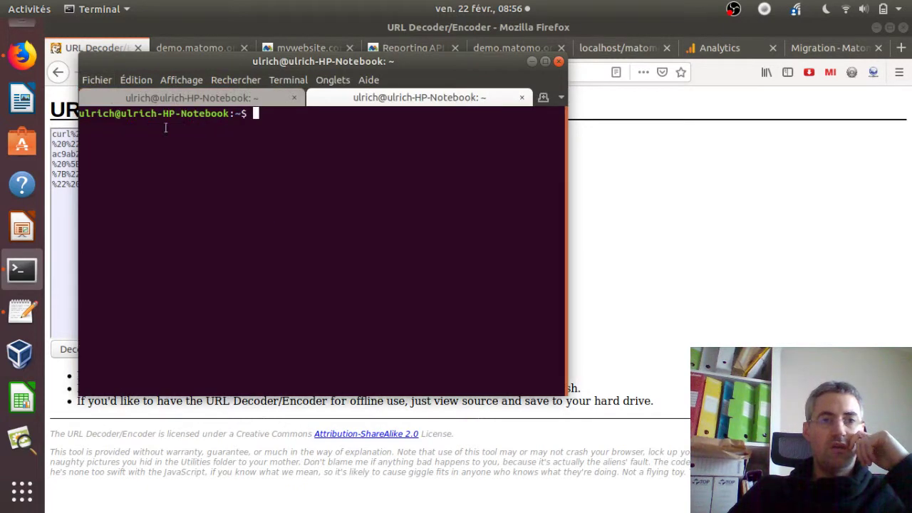
key("ctrl+shift+v")
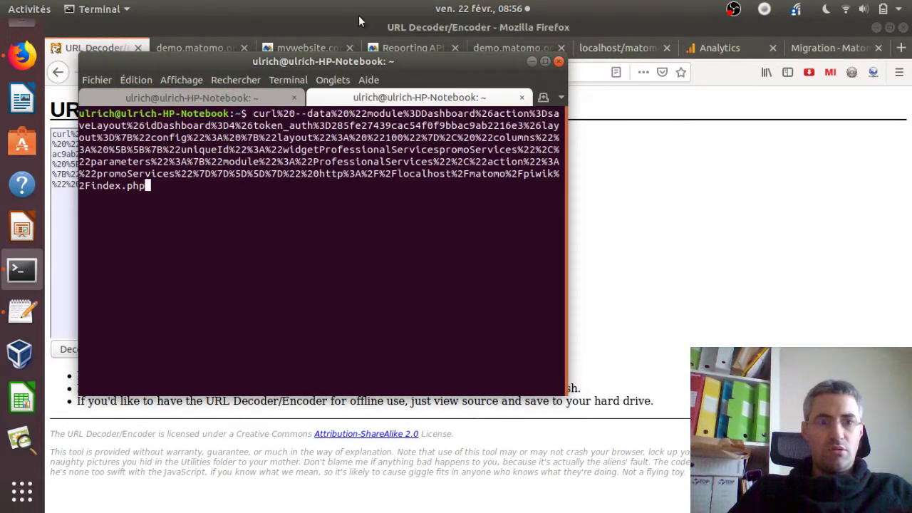
Reload the Miny4 dashboard in Firefox, check the curl command's output in the terminal and return to the dashboard.
left_click(305, 47)
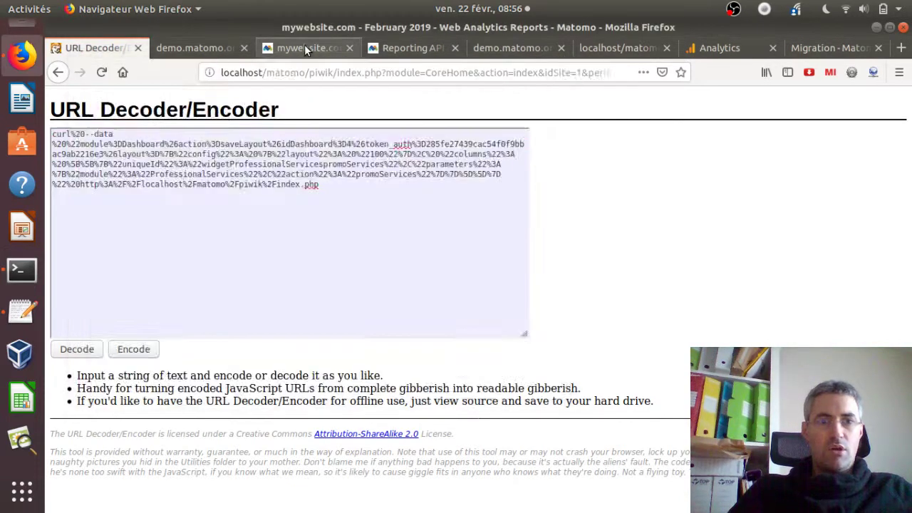
left_click(101, 72)
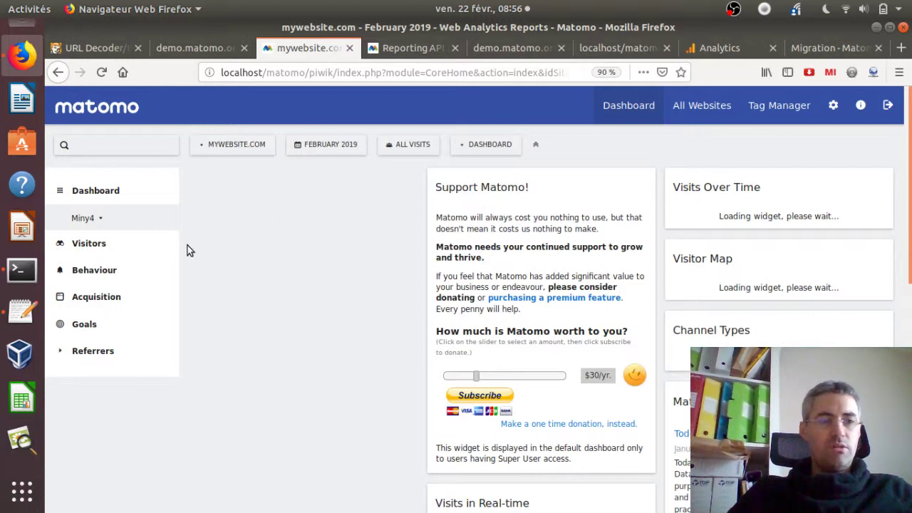
left_click(21, 270)
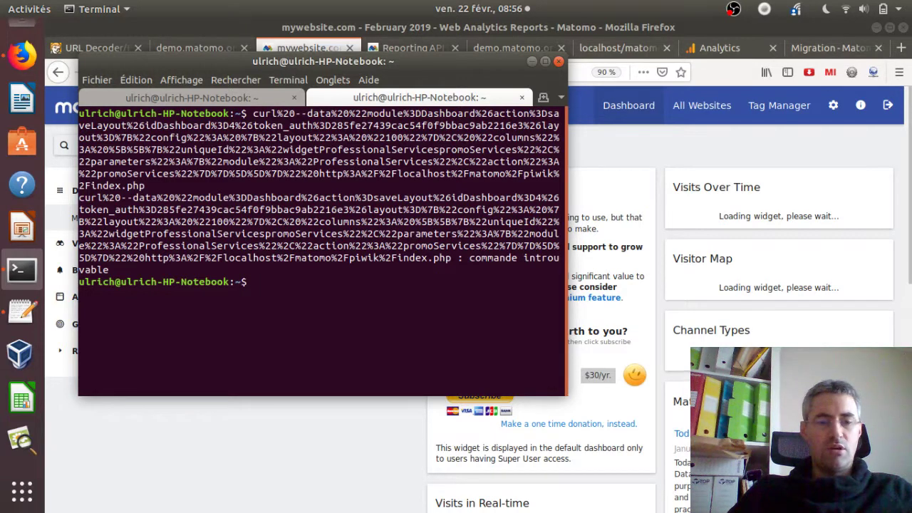
left_click(159, 430)
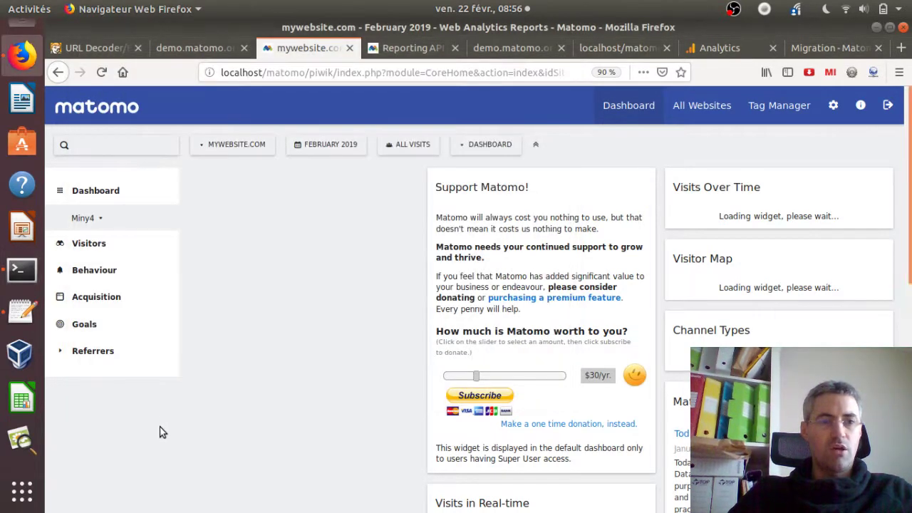
Decode the encoded curl command back to plain text in the URL Decoder/Encoder.
left_click(93, 48)
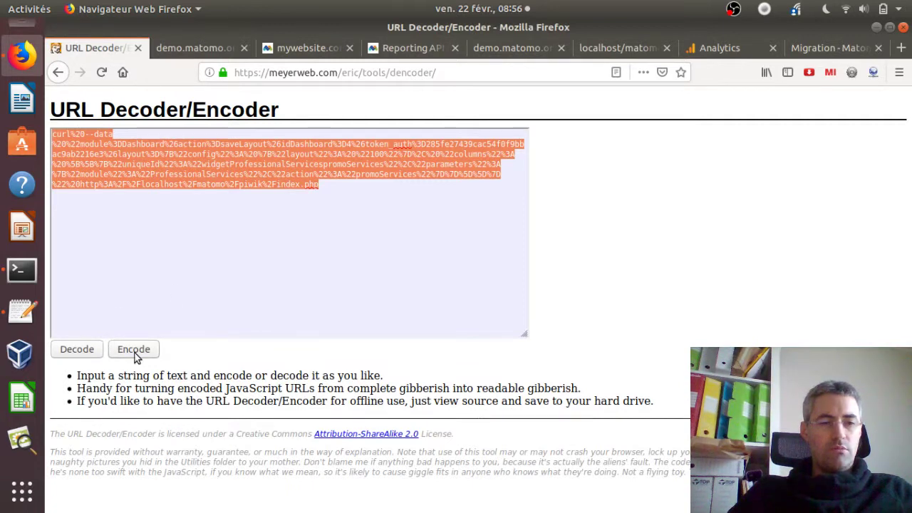
left_click(77, 350)
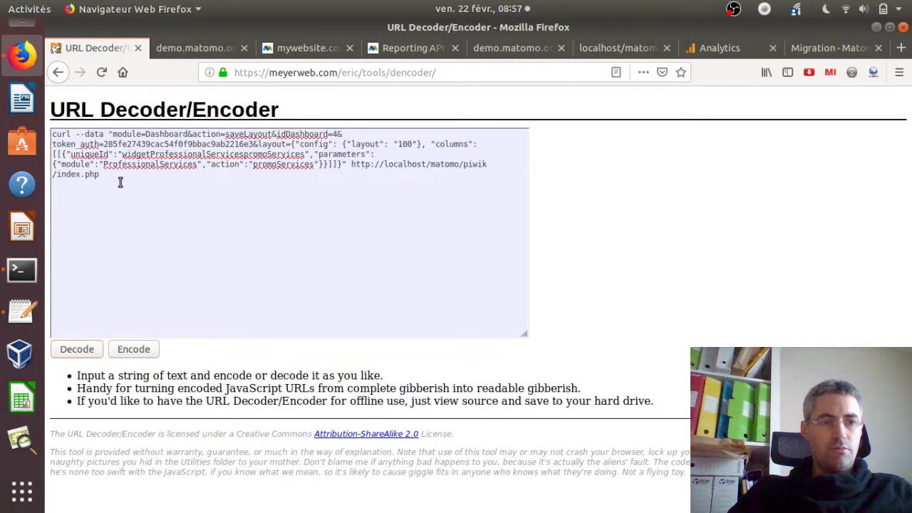
Copy the decoded curl command, including its token_auth, and replace the entire contents of bnaka.txt in the text editor with it.
left_click_drag(120, 182, 54, 128)
right_click(91, 152)
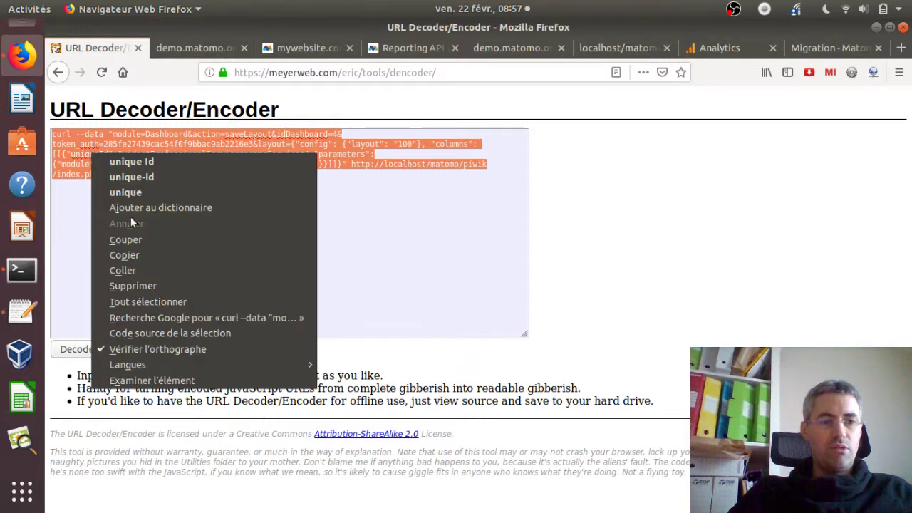
left_click(142, 254)
left_click(183, 189)
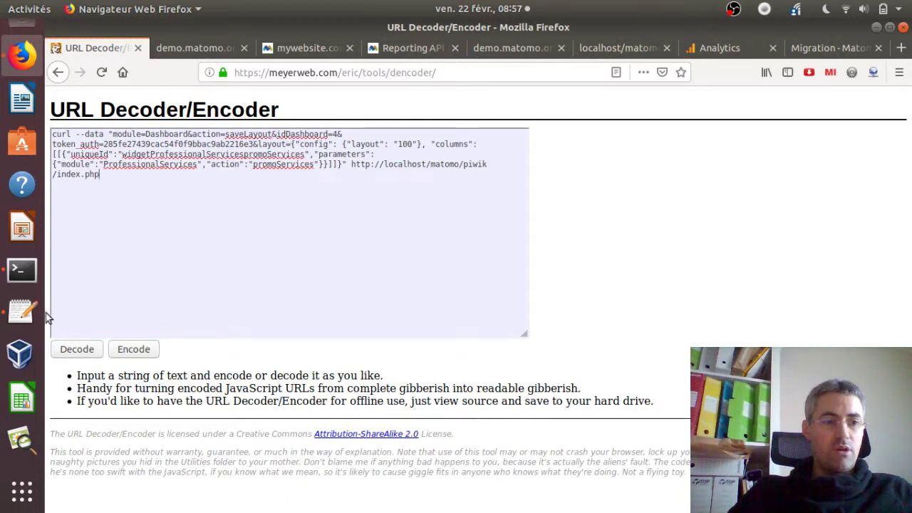
left_click(22, 312)
key("ctrl+a")
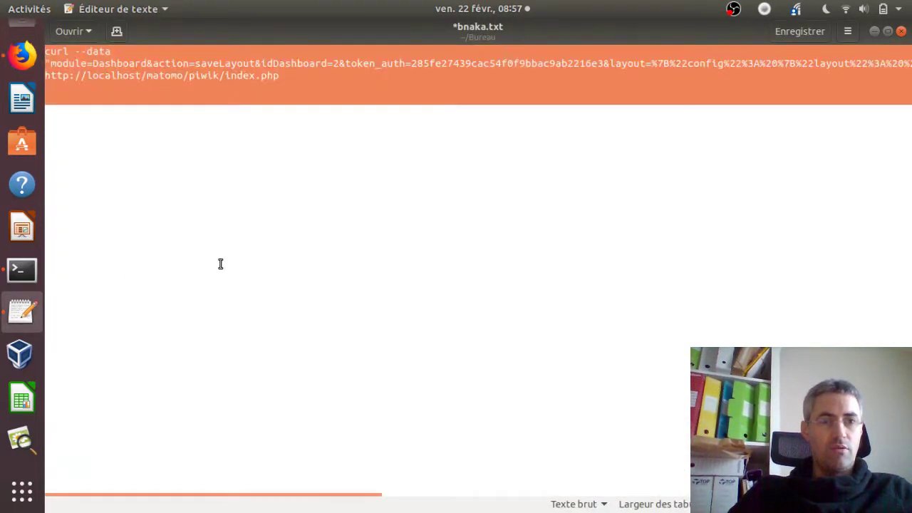
key("ctrl+v")
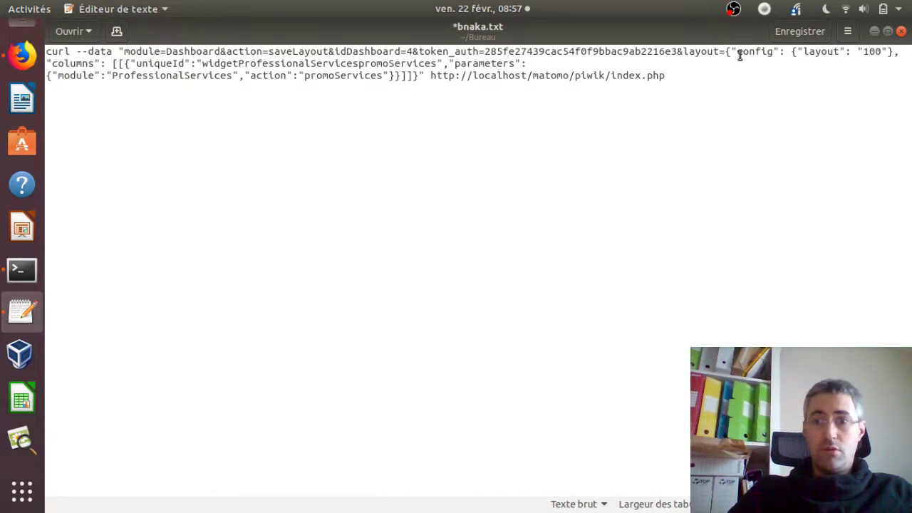
Cut the layout JSON value out of the curl command in bnaka.txt and encode only that value in Firefox's URL Decoder/Encoder.
left_click_drag(726, 52, 418, 79)
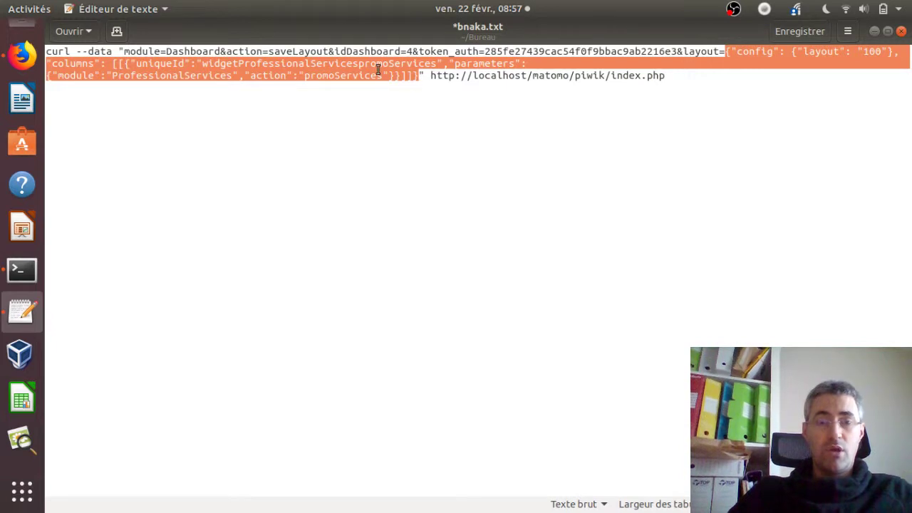
right_click(378, 69)
left_click(413, 113)
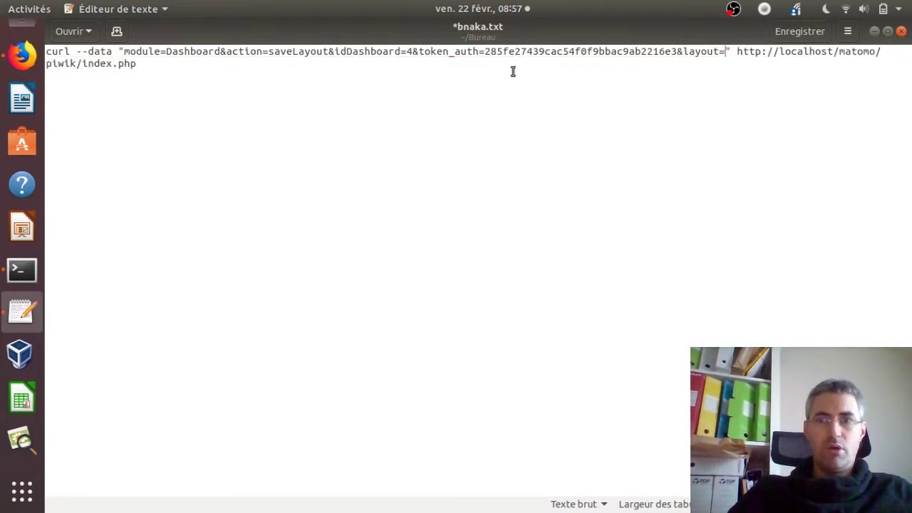
left_click(22, 55)
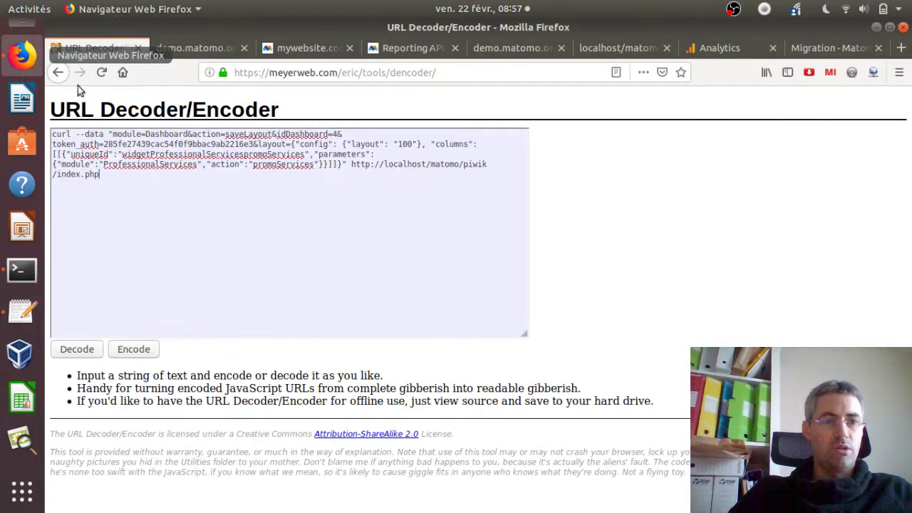
key("ctrl+a")
key("ctrl+v")
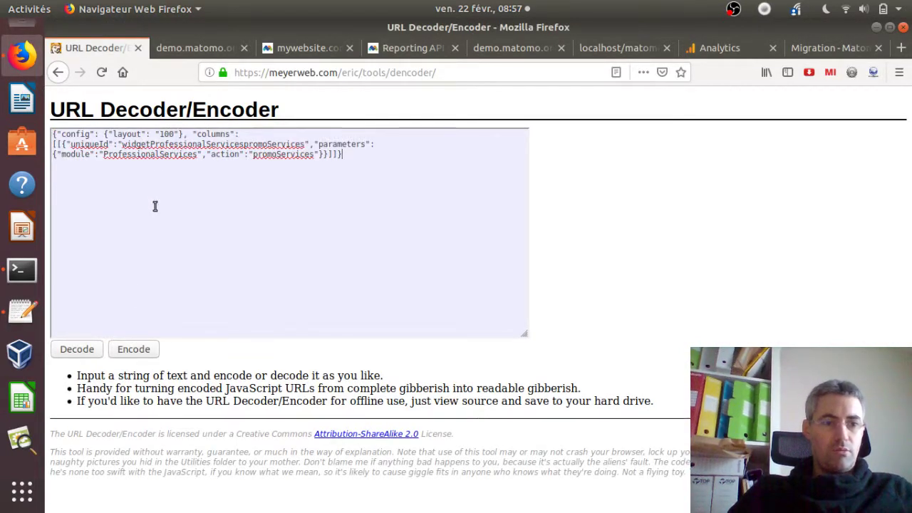
left_click(126, 350)
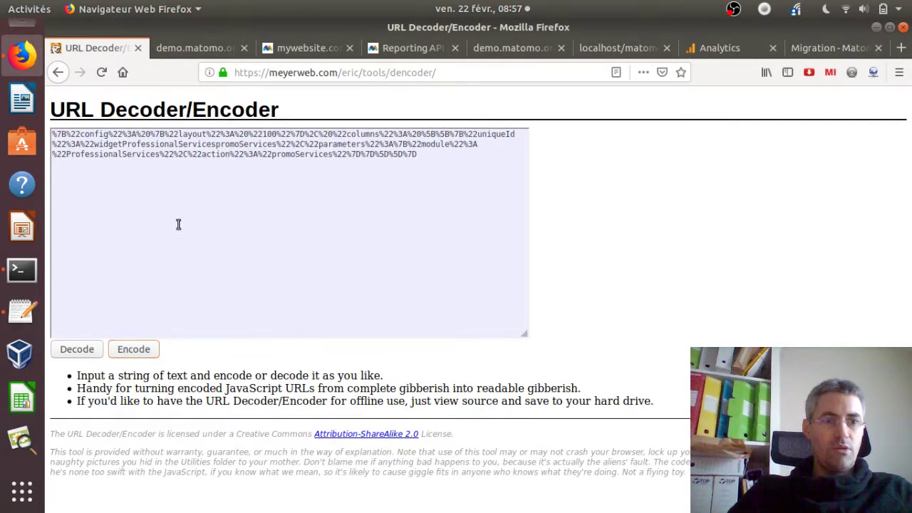
Cut the encoded layout value and insert it after "layout=" in the curl command in bnaka.txt in the text editor.
left_click(190, 189)
key("ctrl+a")
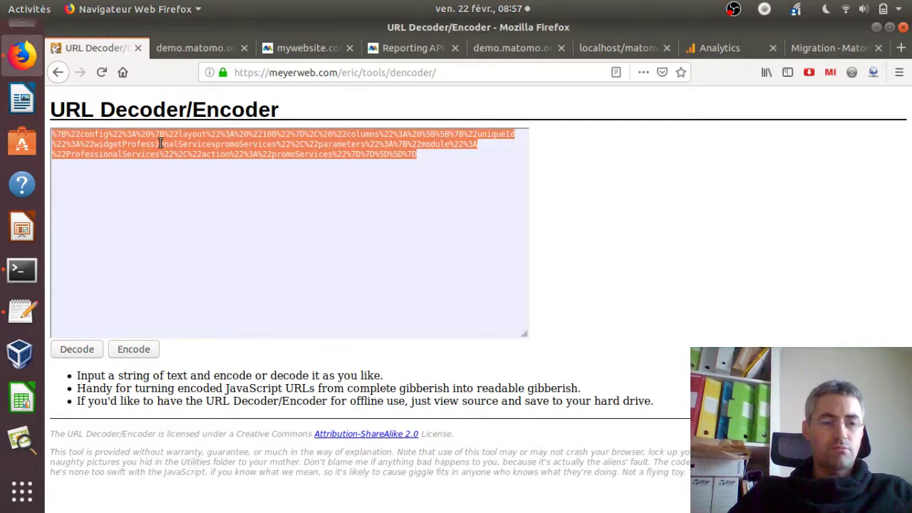
right_click(160, 144)
left_click(208, 169)
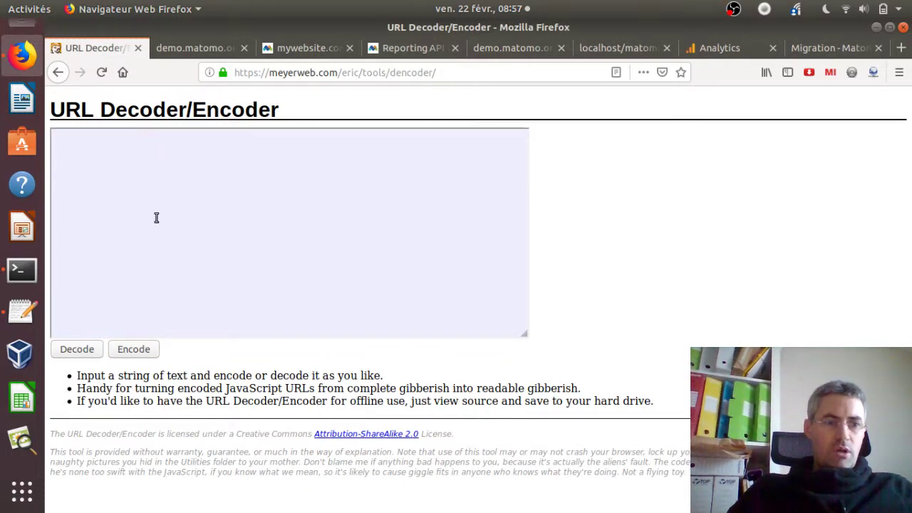
left_click(22, 312)
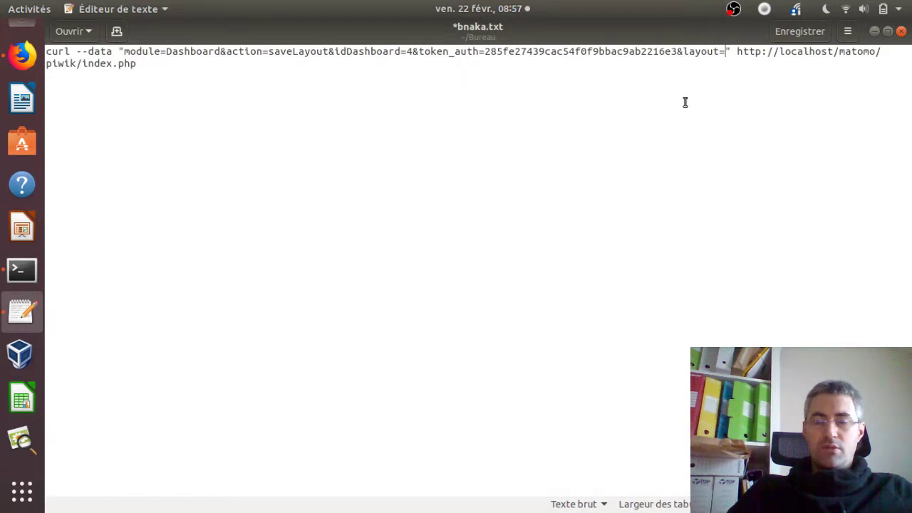
key("ctrl+v")
key("Home")
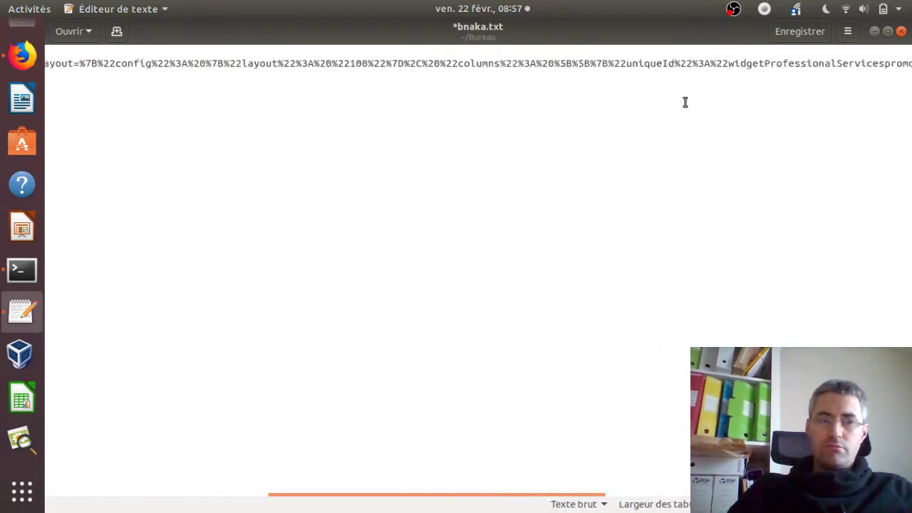
Cut the complete saveLayout curl command with its token_auth from bnaka.txt and run it in the terminal.
key("ctrl+a")
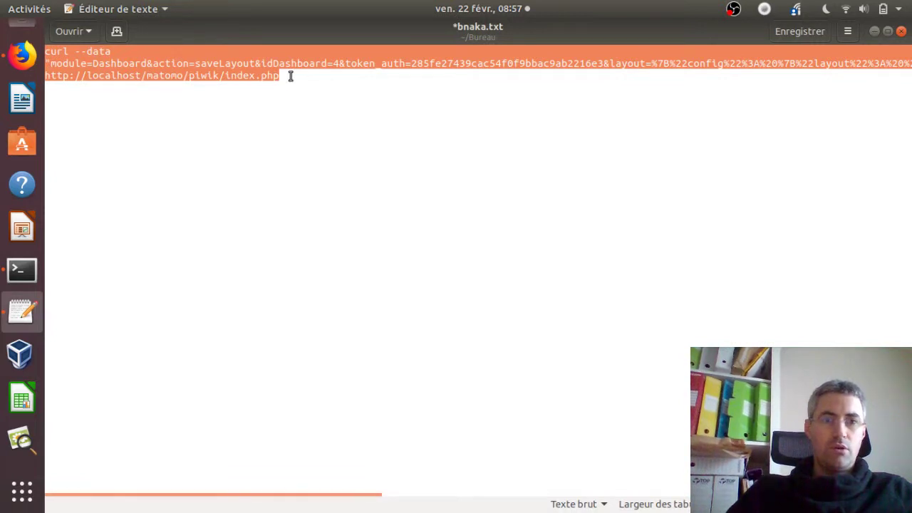
right_click(249, 56)
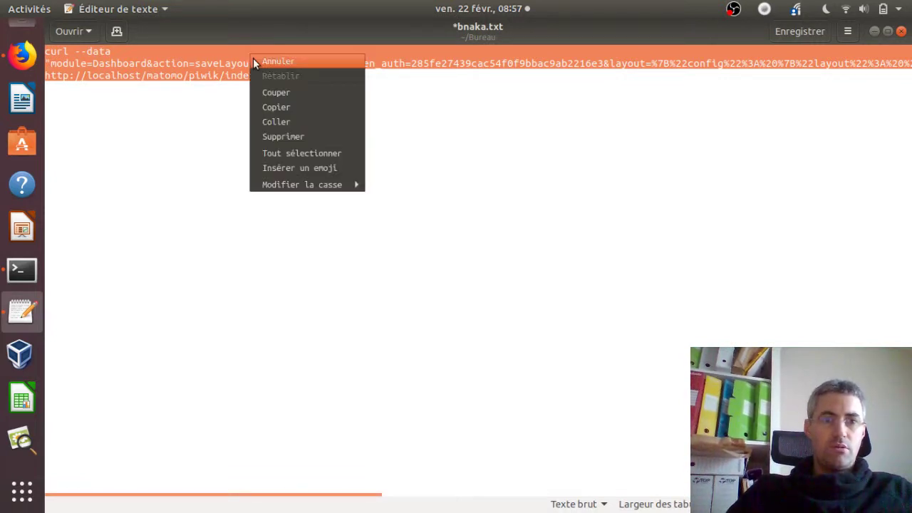
left_click(287, 92)
left_click(40, 270)
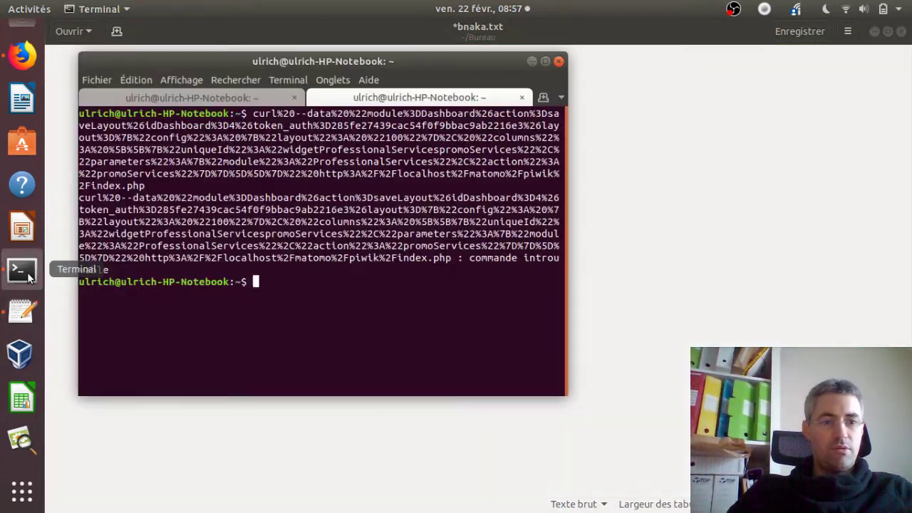
key("ctrl+shift+v")
key("Return")
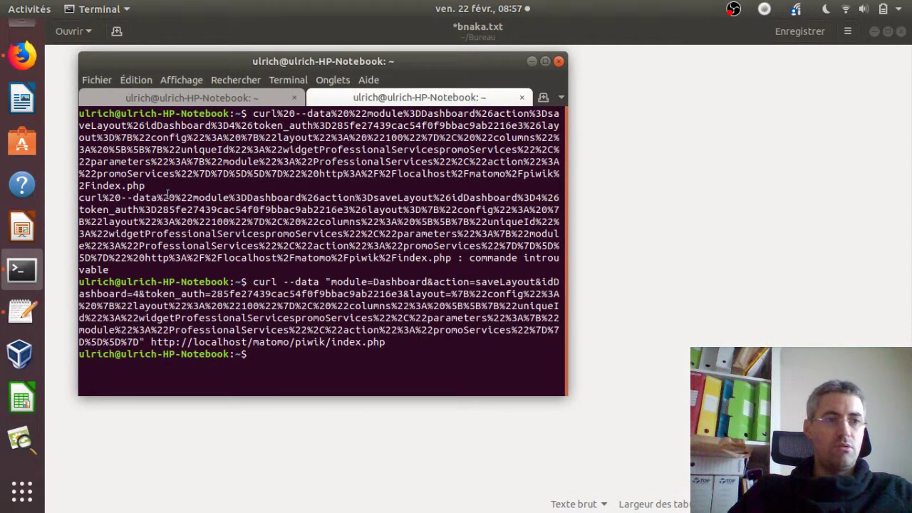
Switch to Firefox and reload the Miny4 dashboard to check its layout.
left_click(28, 57)
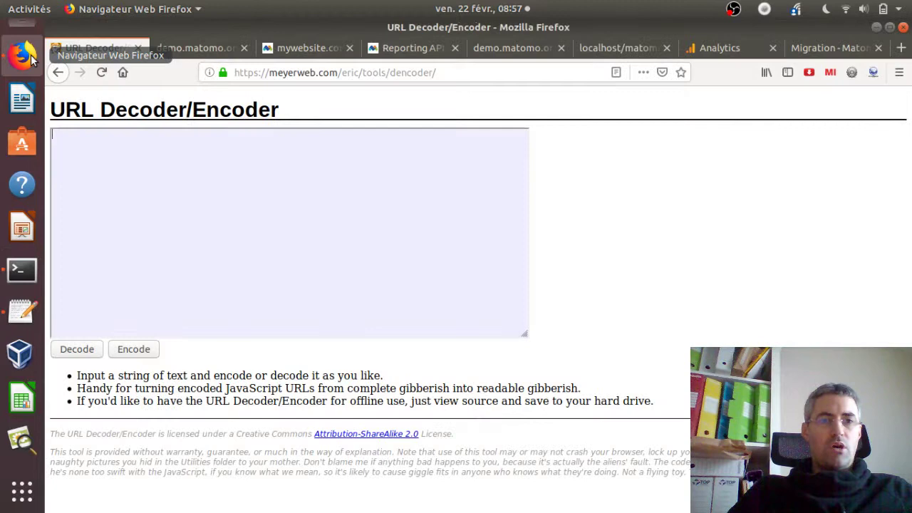
left_click(310, 49)
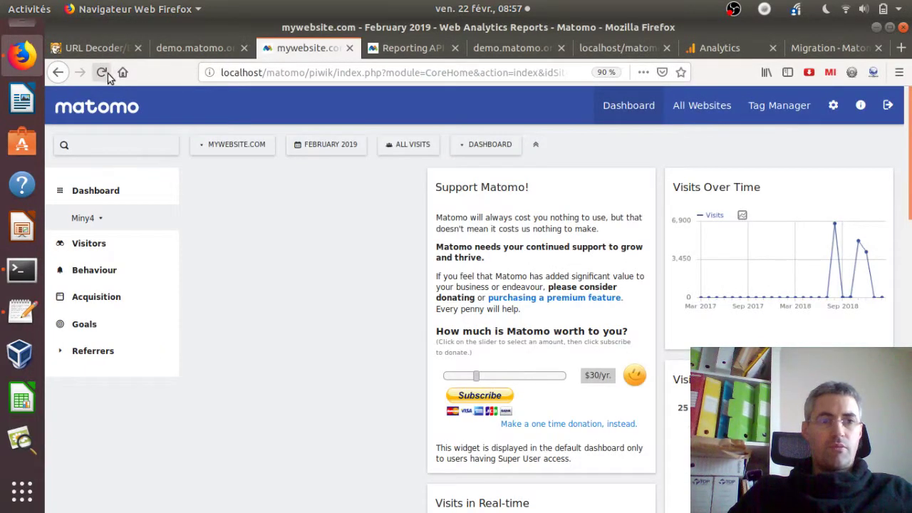
left_click(103, 72)
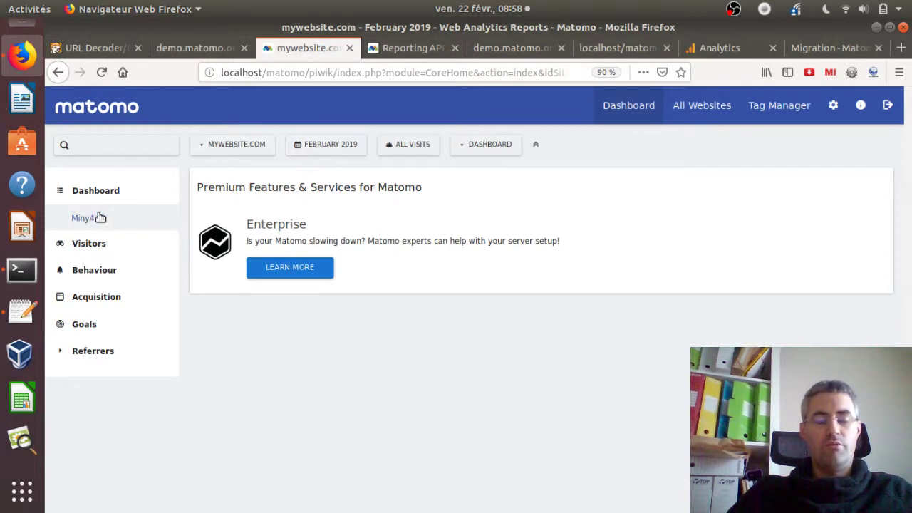
mouse_move(294, 190)
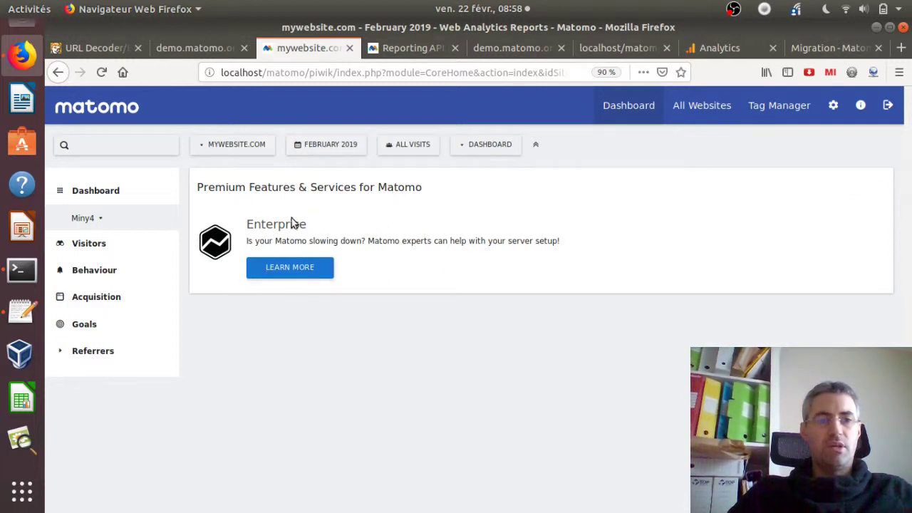
Switch to the text editor and undo the cut of the curl command in bnaka.txt.
left_click(23, 316)
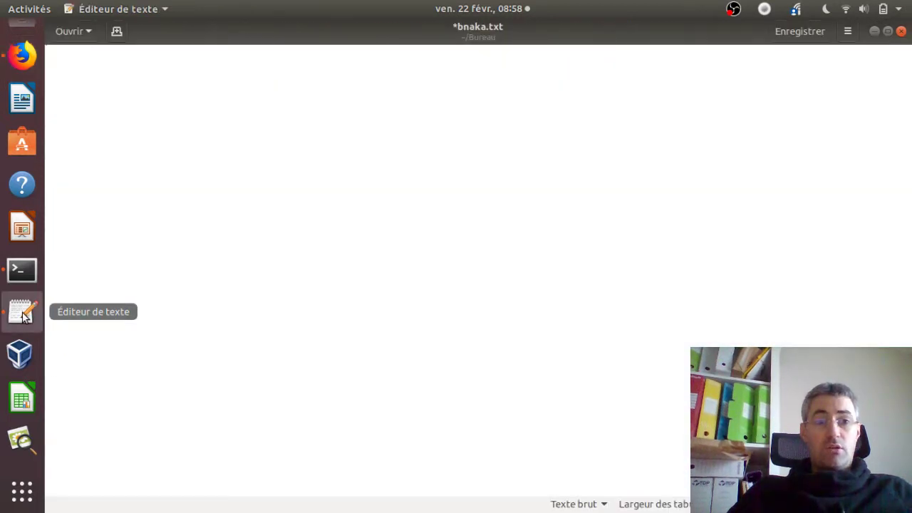
key("ctrl+z")
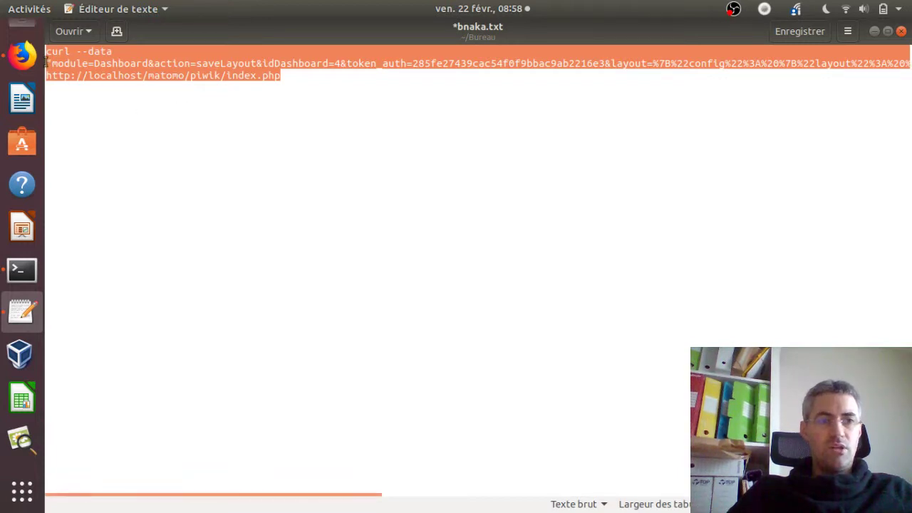
Return to Firefox and review the Reporting API's Dashboard module and the local getWidgetMetadata XML output.
left_click(22, 61)
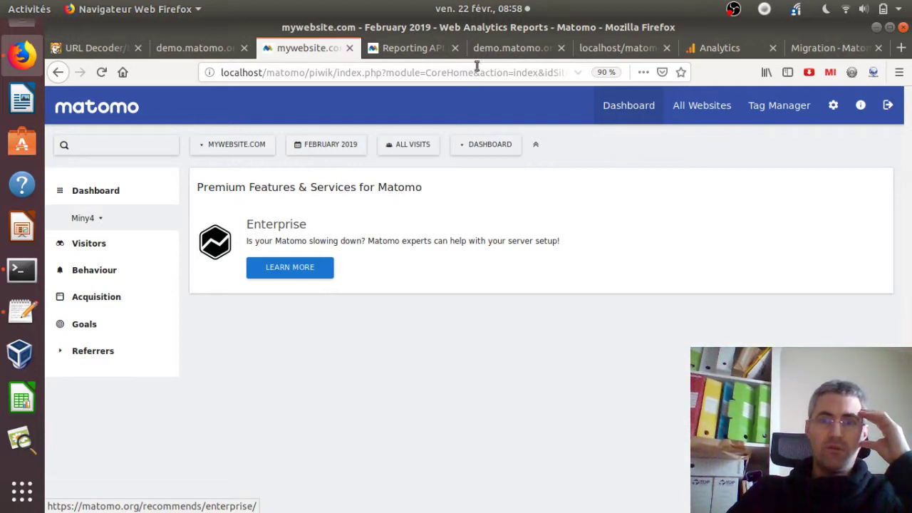
left_click(409, 52)
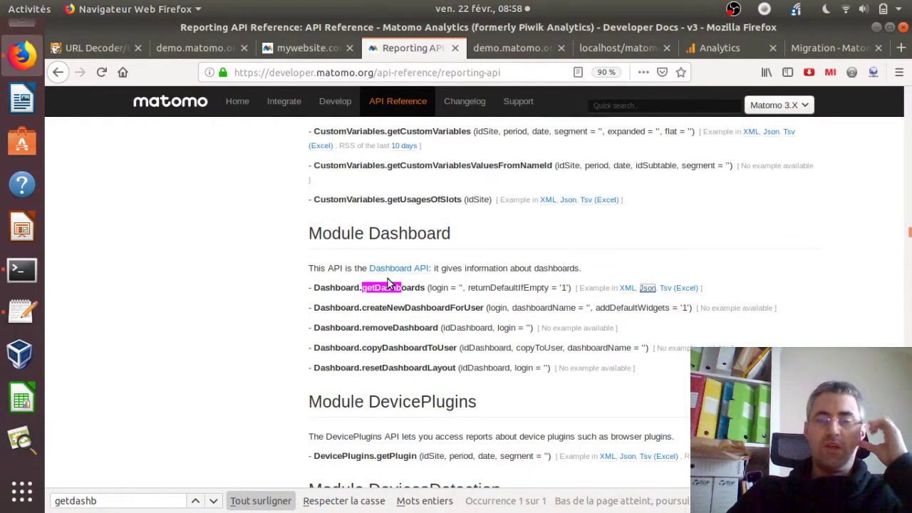
left_click(595, 46)
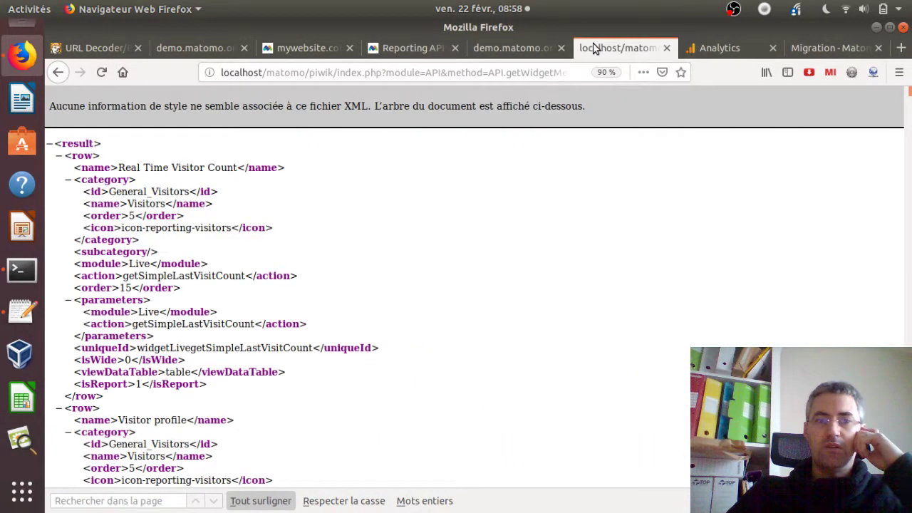